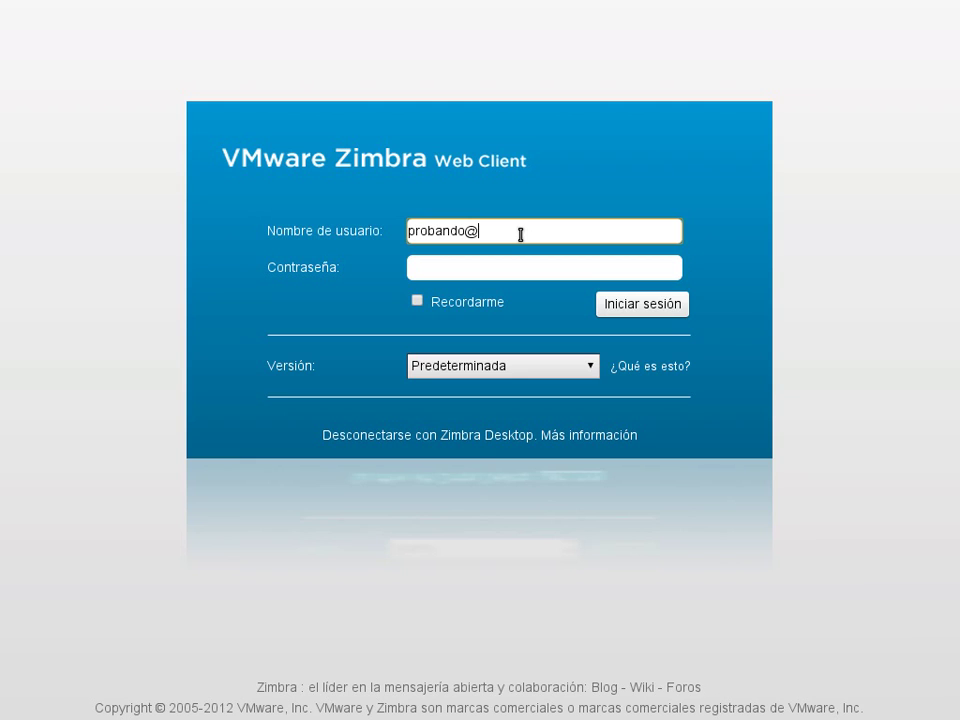
- Log in with the test account's username and password to reach the inbox
text(zzzprueba.com)
key(Tab)
text(************)
key(Return)
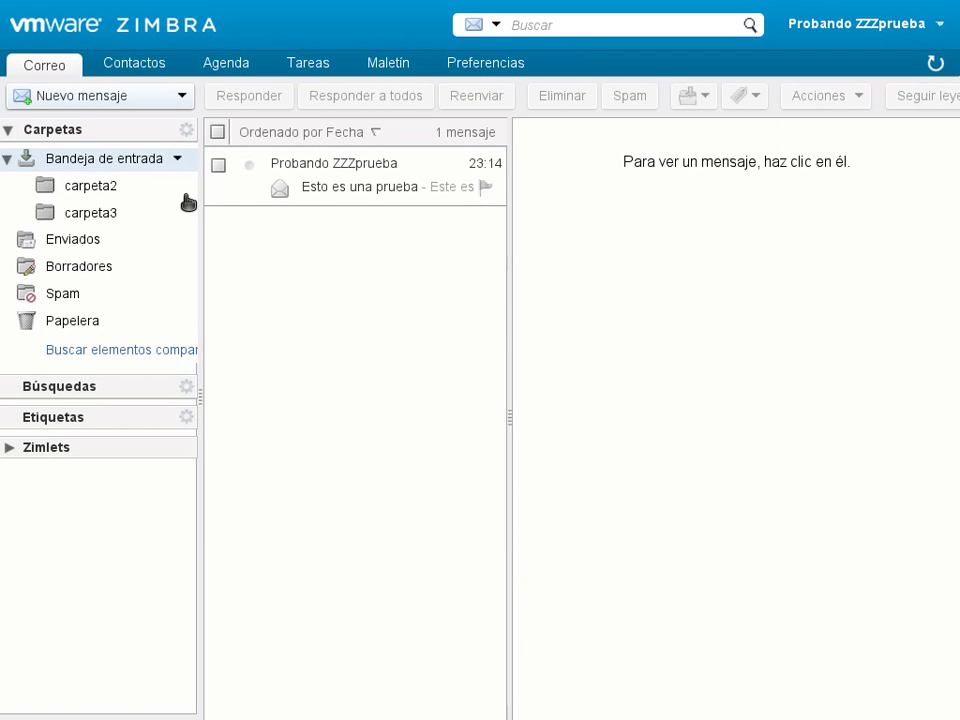
- Browse the Contactos, Agenda, Tareas and Maletín sections, ending on Preferencias
click(140, 70)
click(248, 77)
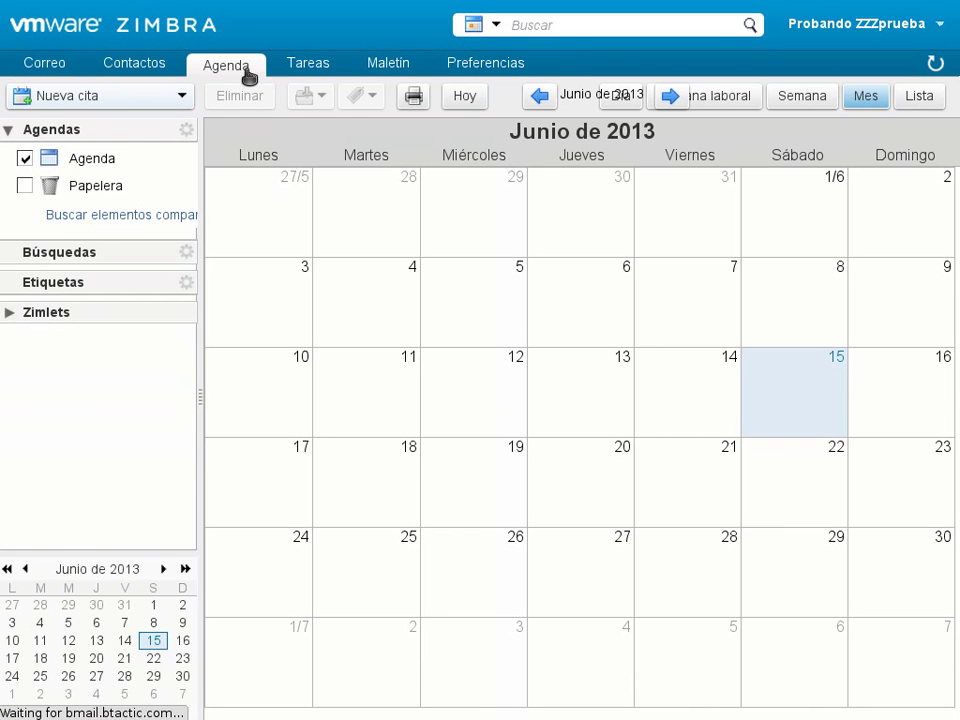
click(288, 71)
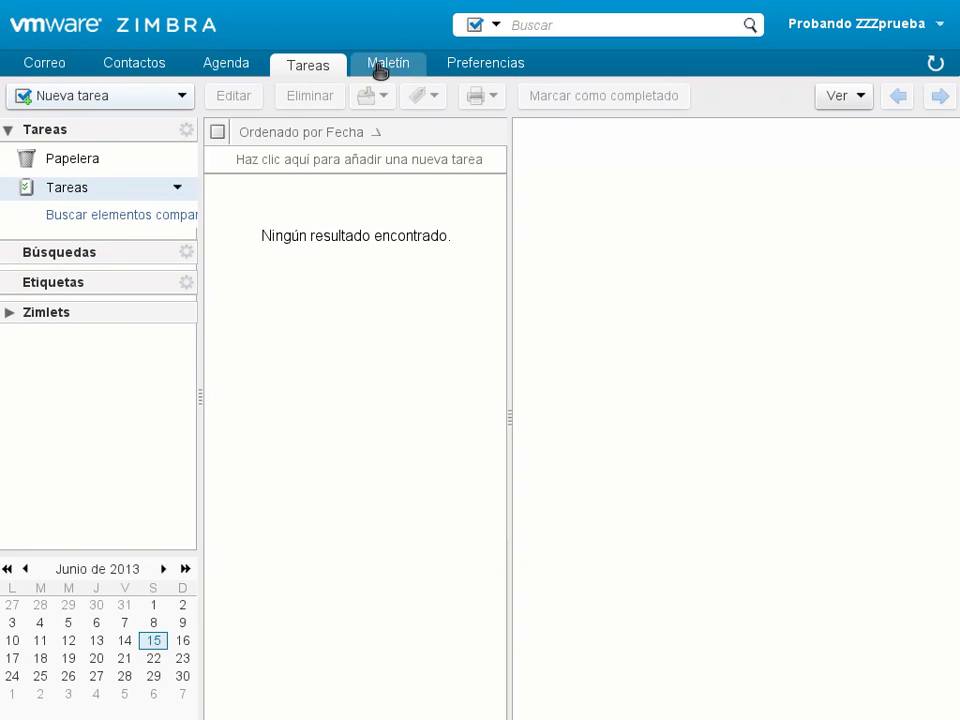
click(379, 71)
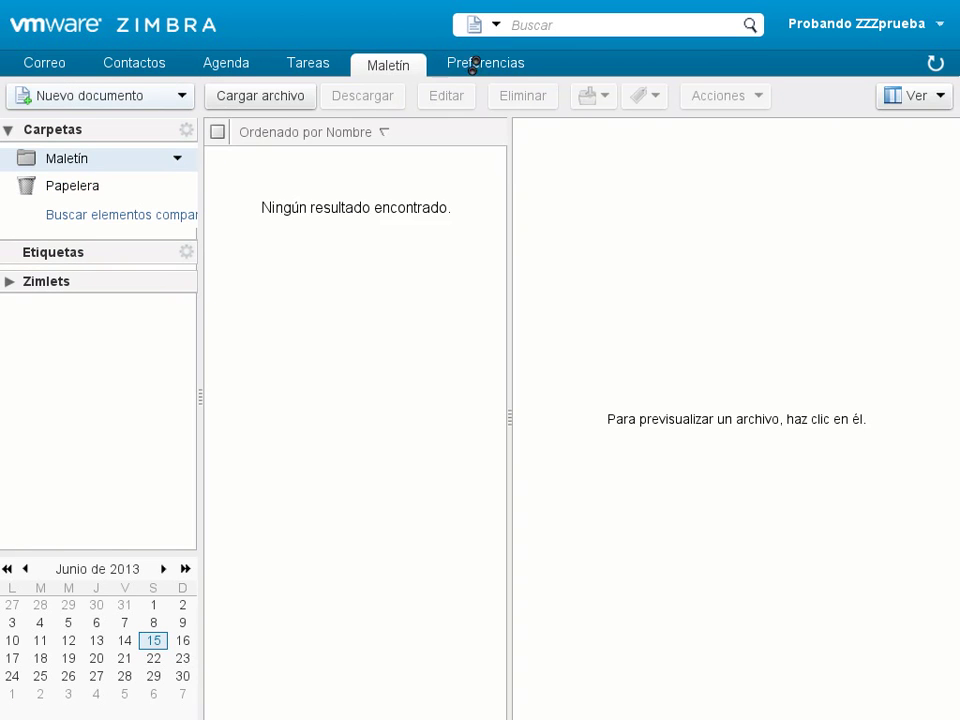
click(476, 66)
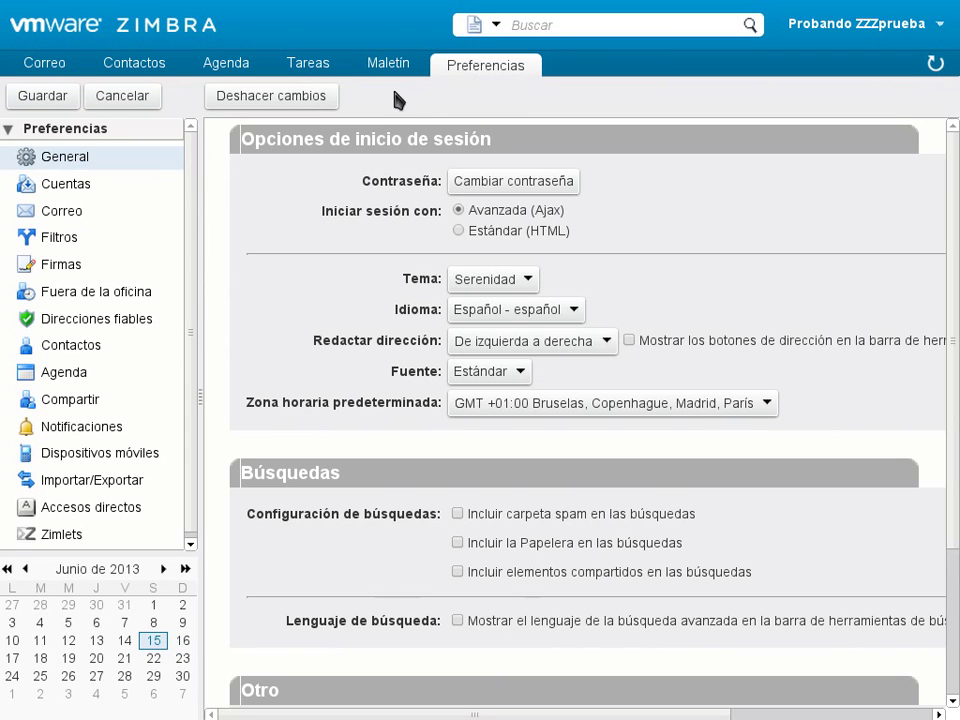
click(88, 192)
click(79, 222)
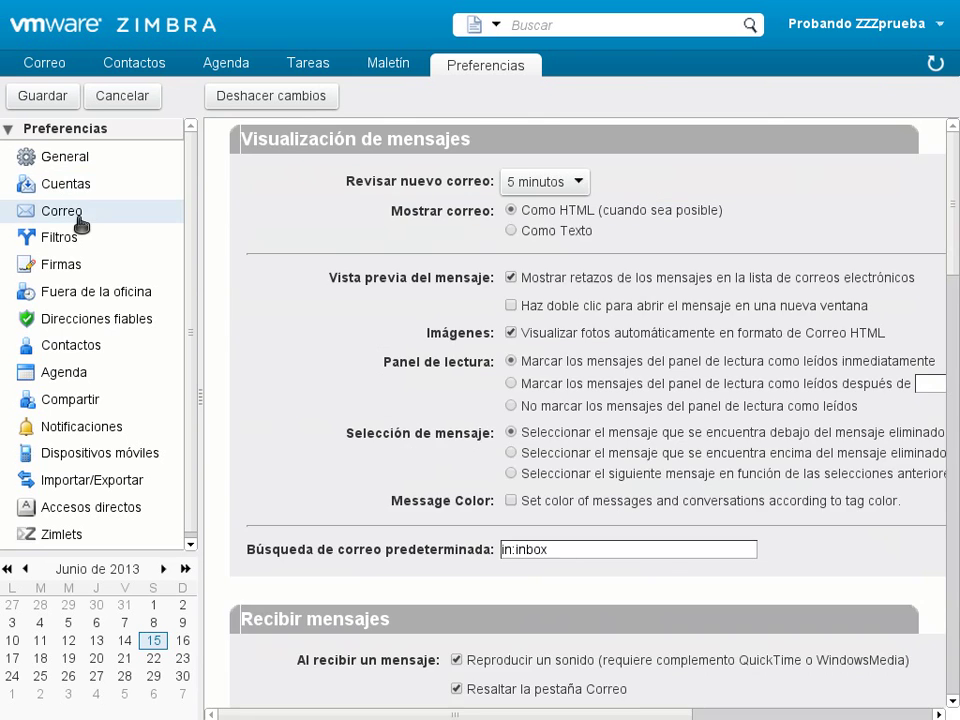
click(76, 238)
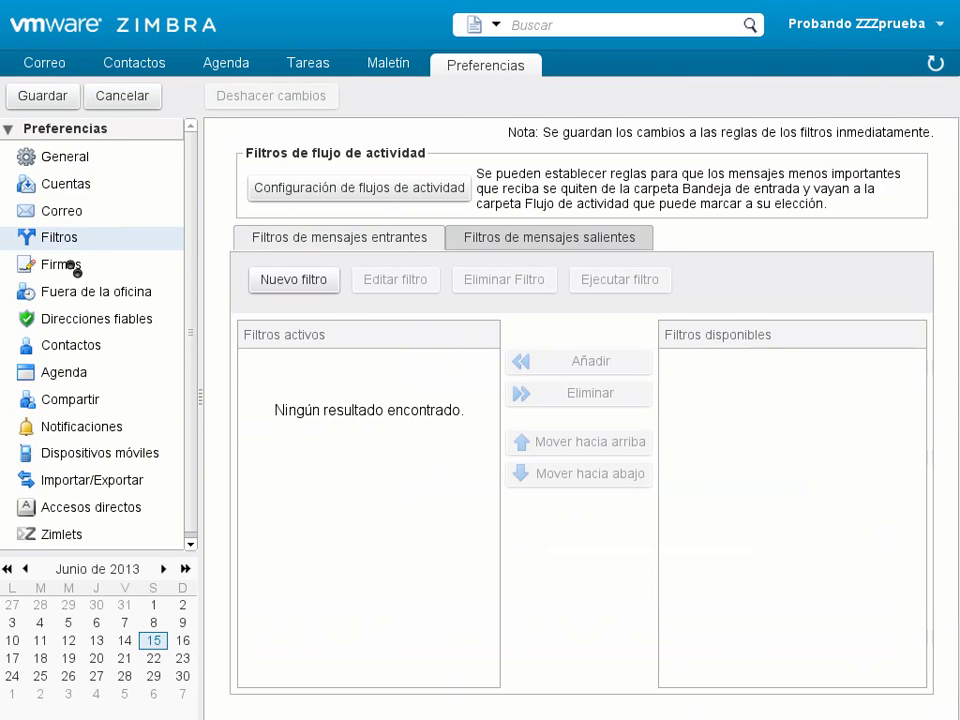
click(75, 263)
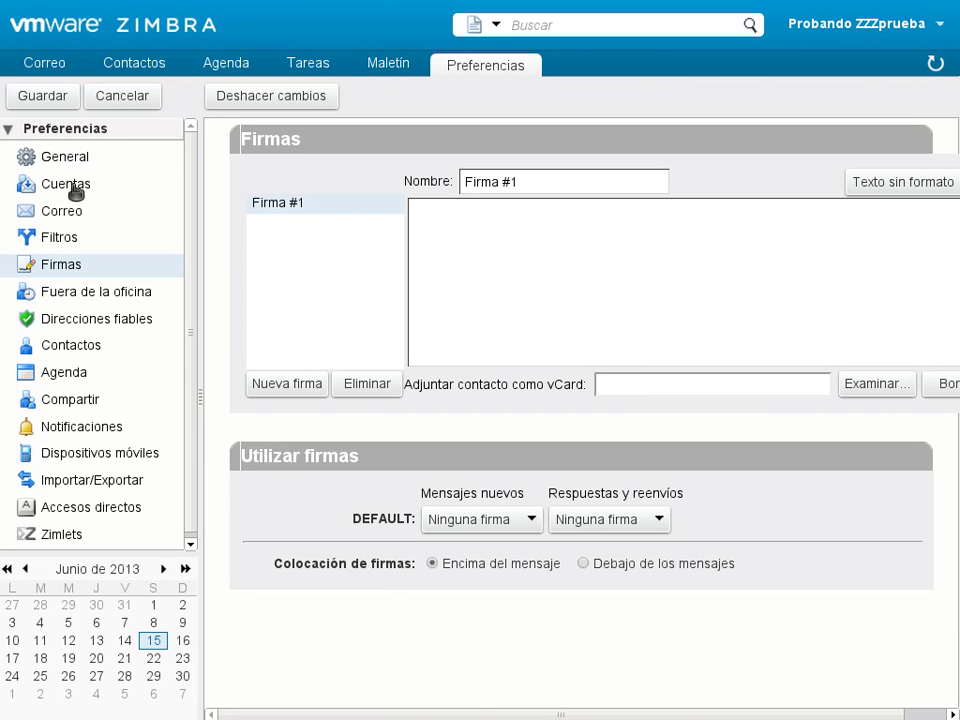
click(75, 155)
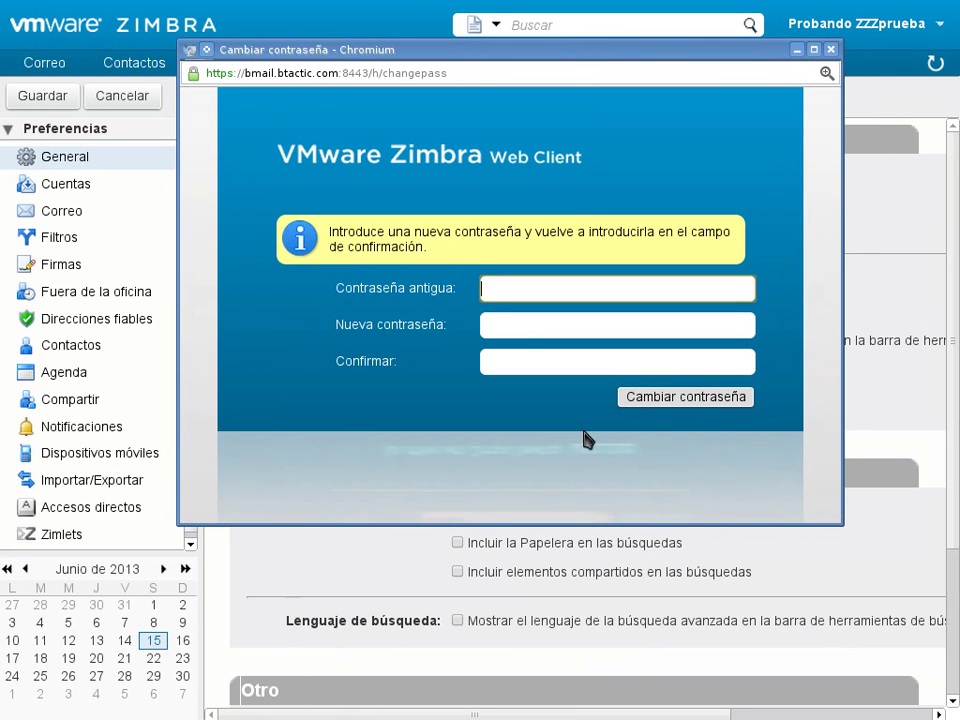
click(507, 322)
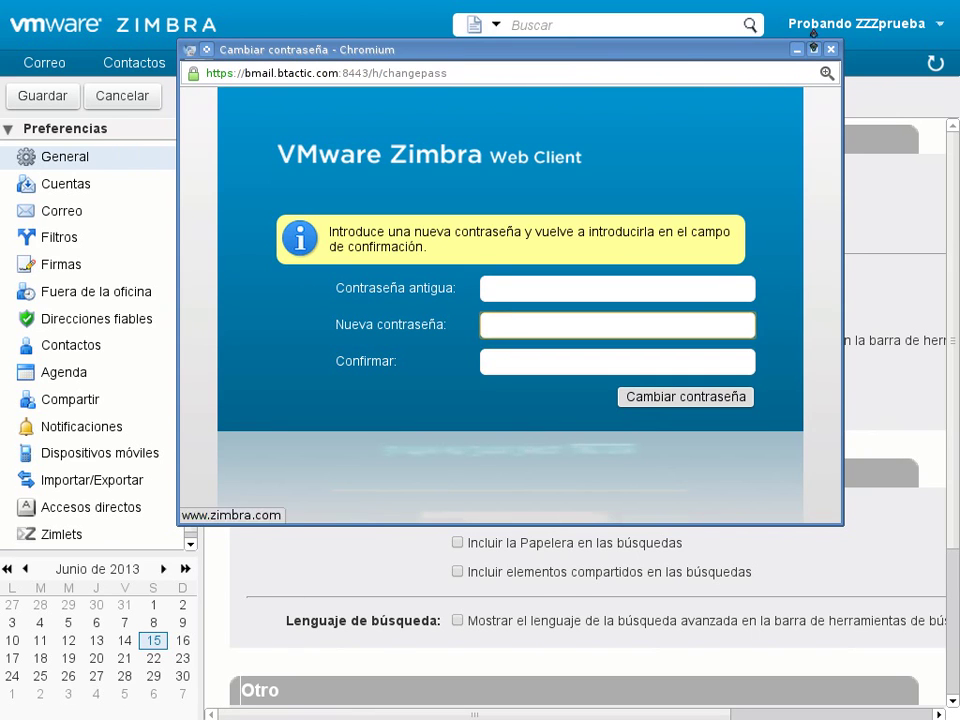
click(830, 49)
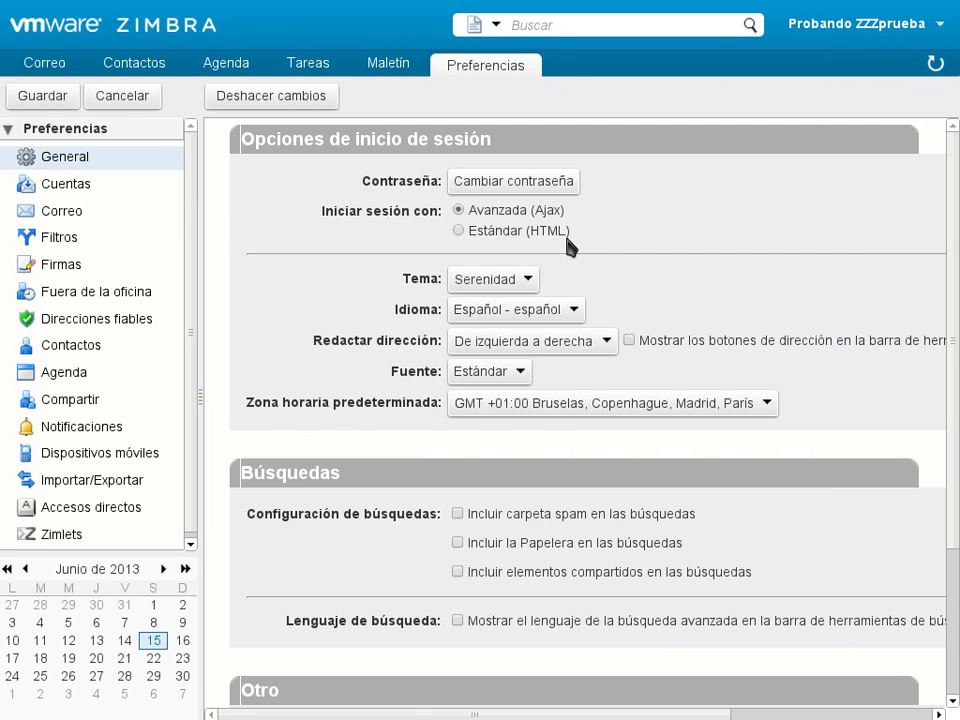
- Sign out from the account menu and check the login page's Versión list
click(941, 28)
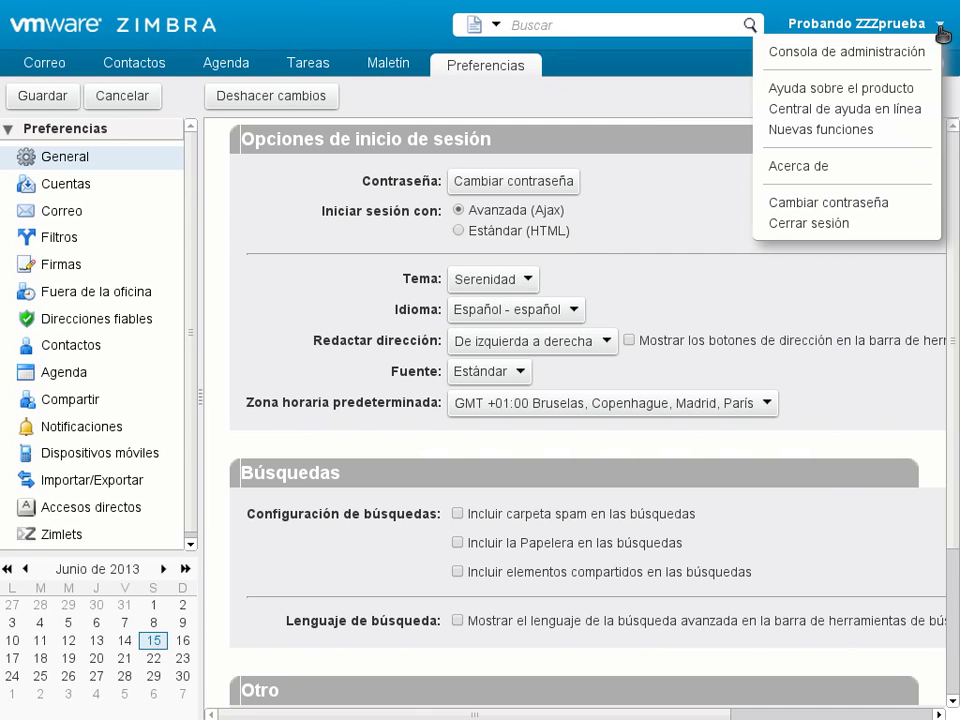
click(866, 230)
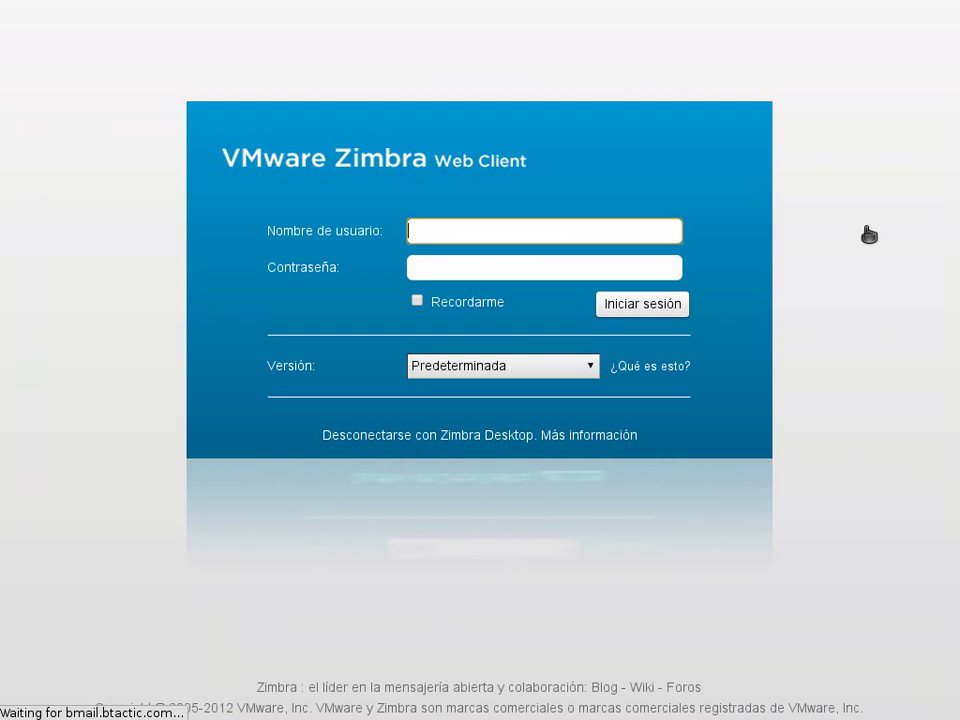
click(590, 368)
click(590, 370)
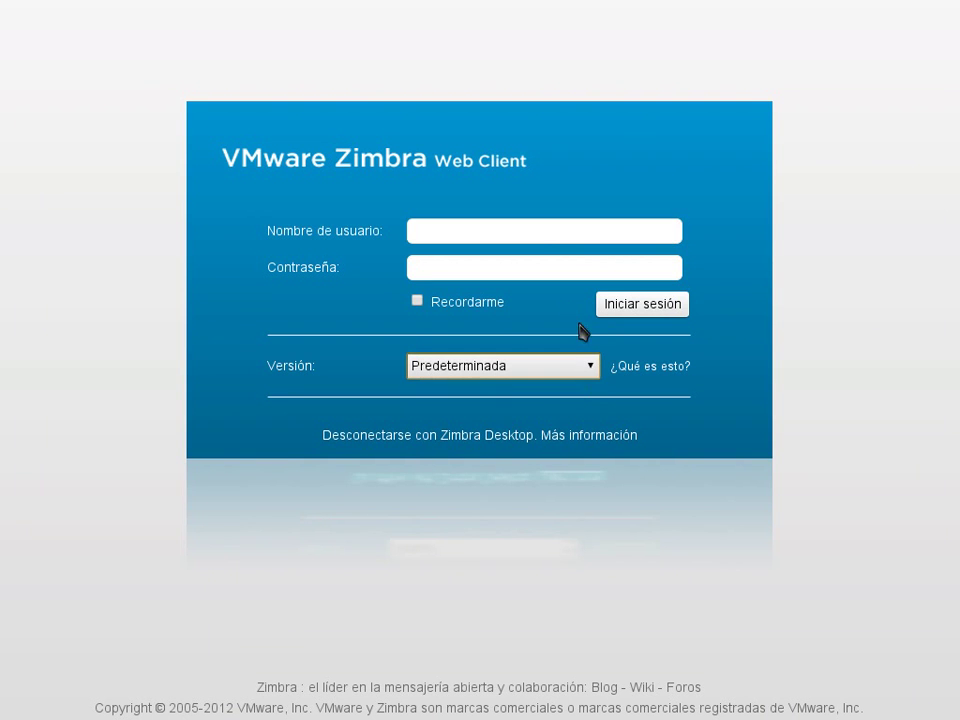
- Sign back in with the account username and password, keeping version Predeterminada
click(557, 238)
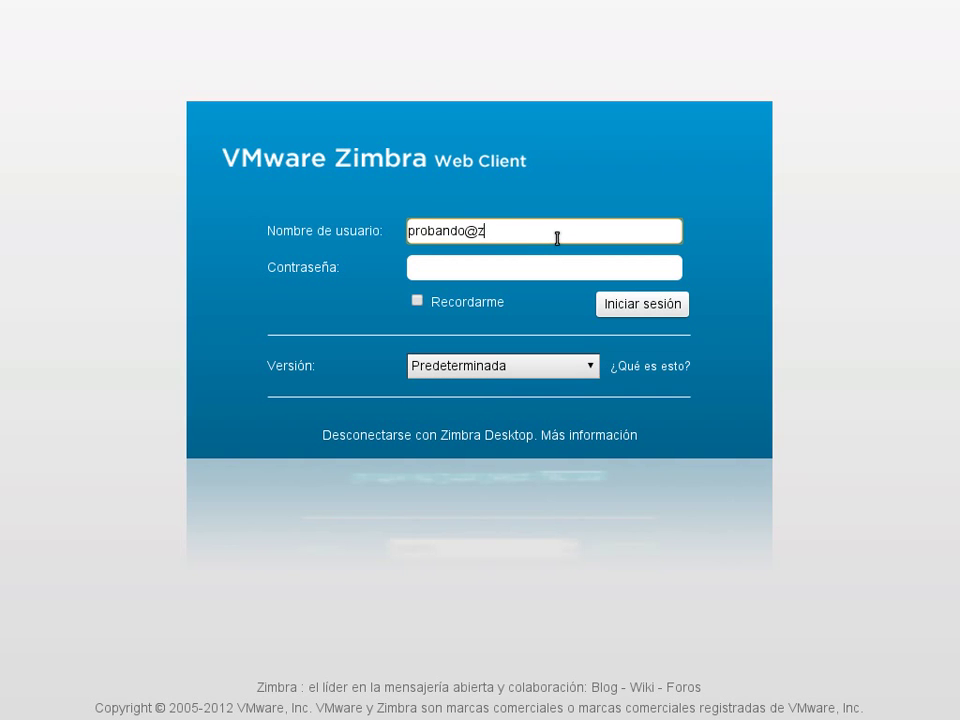
key(Tab)
key(ctrl+v)
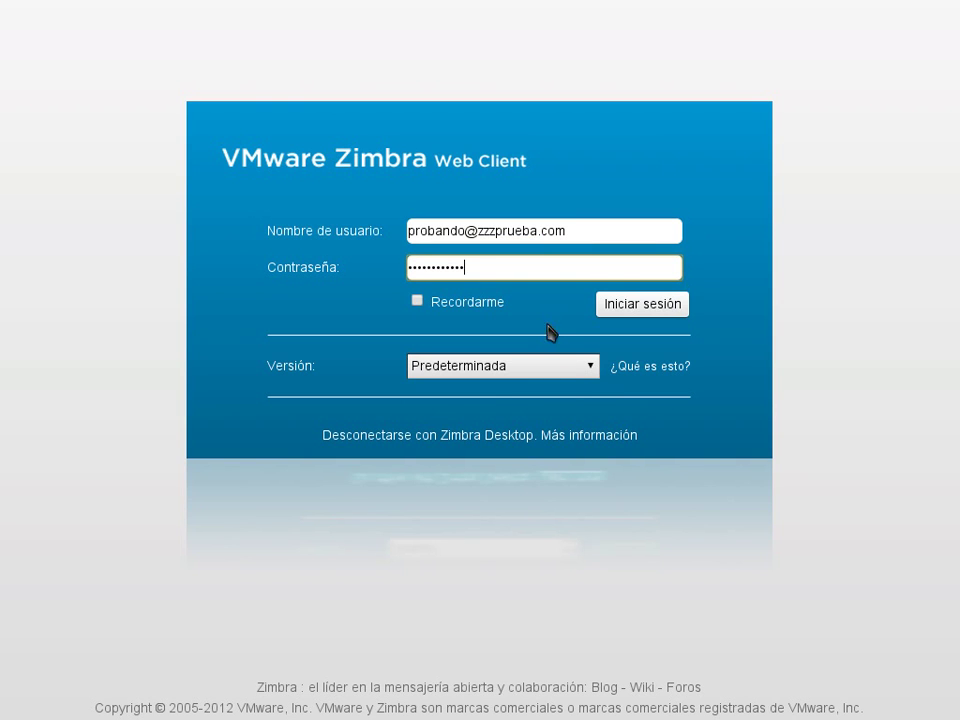
click(589, 372)
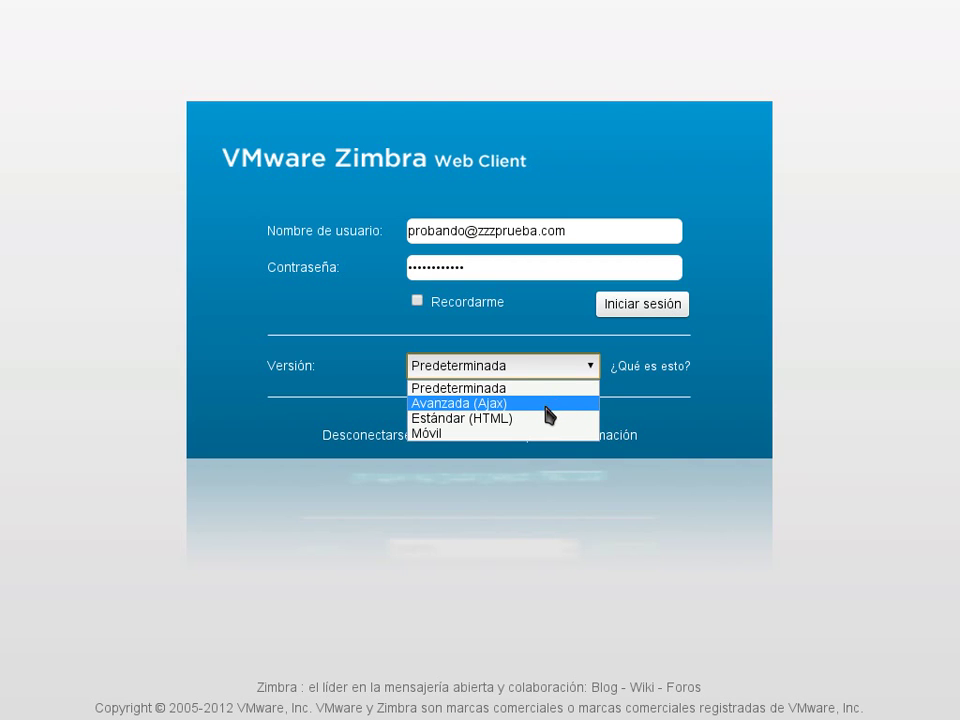
click(330, 387)
click(478, 378)
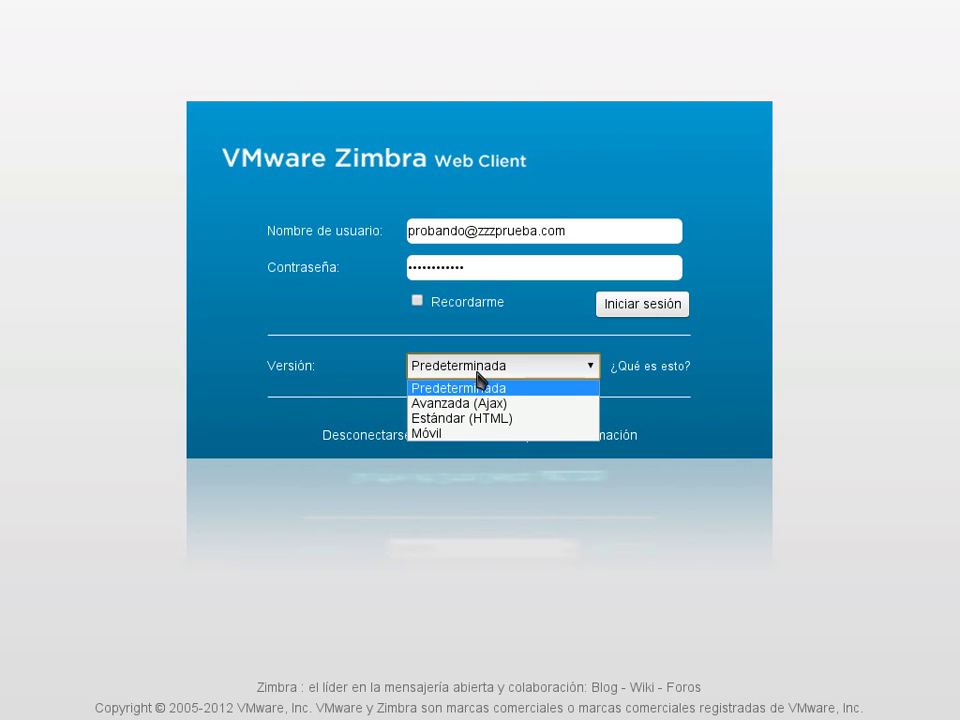
click(478, 377)
click(676, 313)
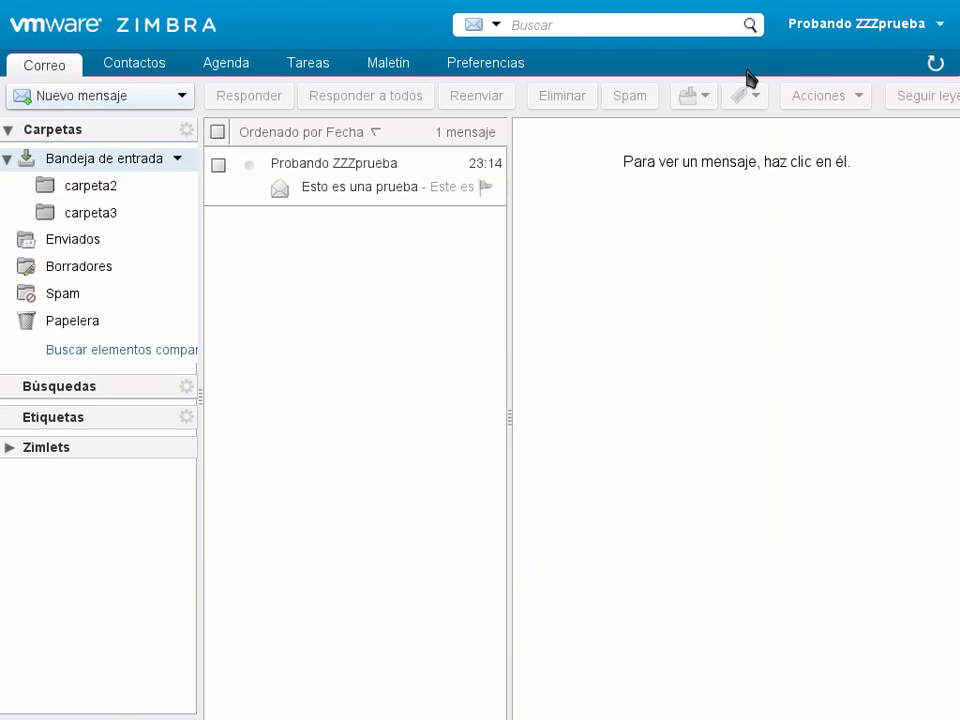
- Review the General preferences: theme Serenidad, language Español, sign-in Avanzada (Ajax)
click(482, 70)
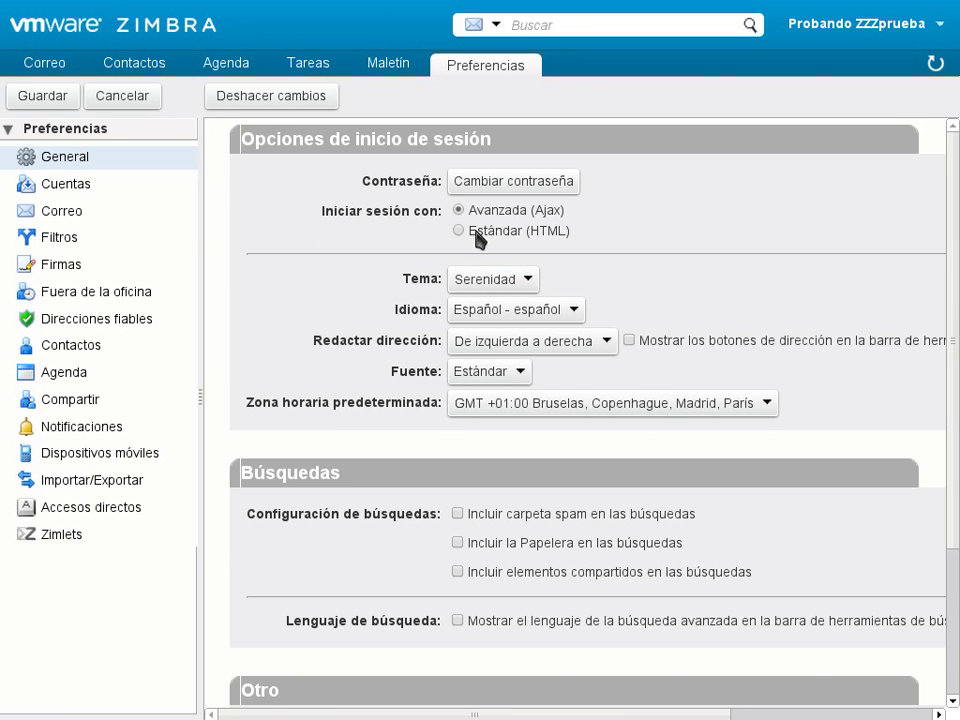
scroll(344, 343, down, 1)
scroll(344, 343, up, 1)
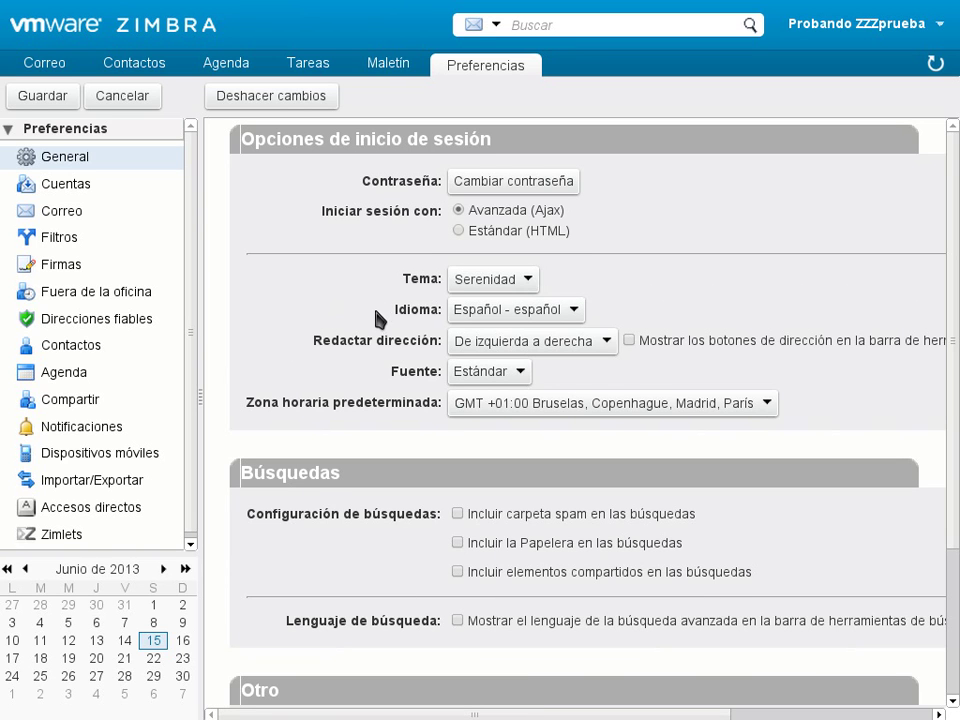
scroll(360, 318, down, 1)
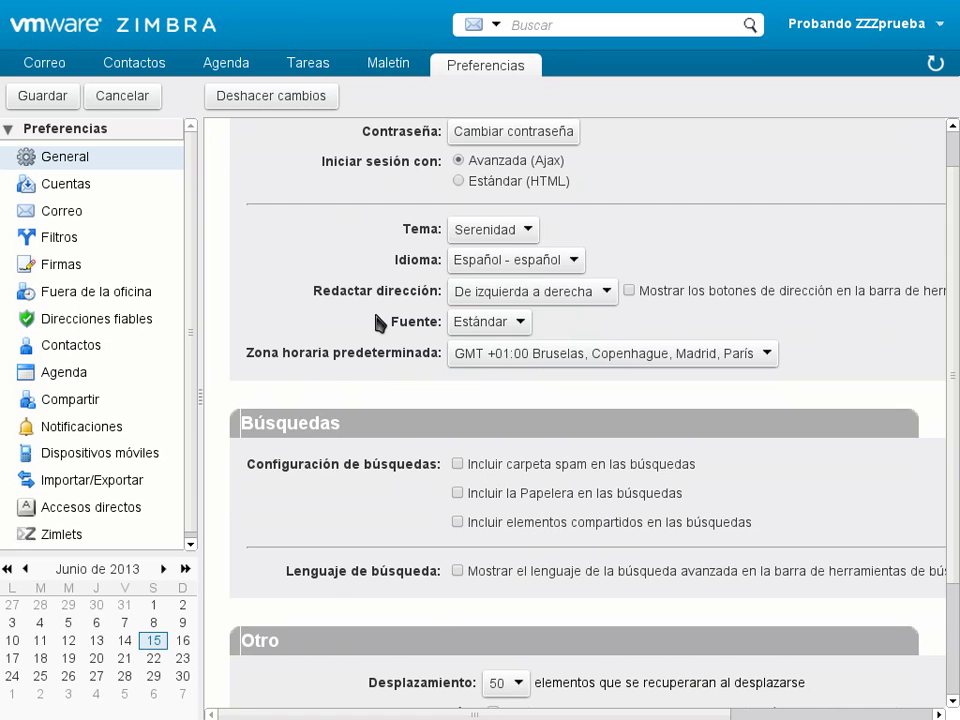
scroll(380, 320, down, 1)
scroll(379, 317, up, 2)
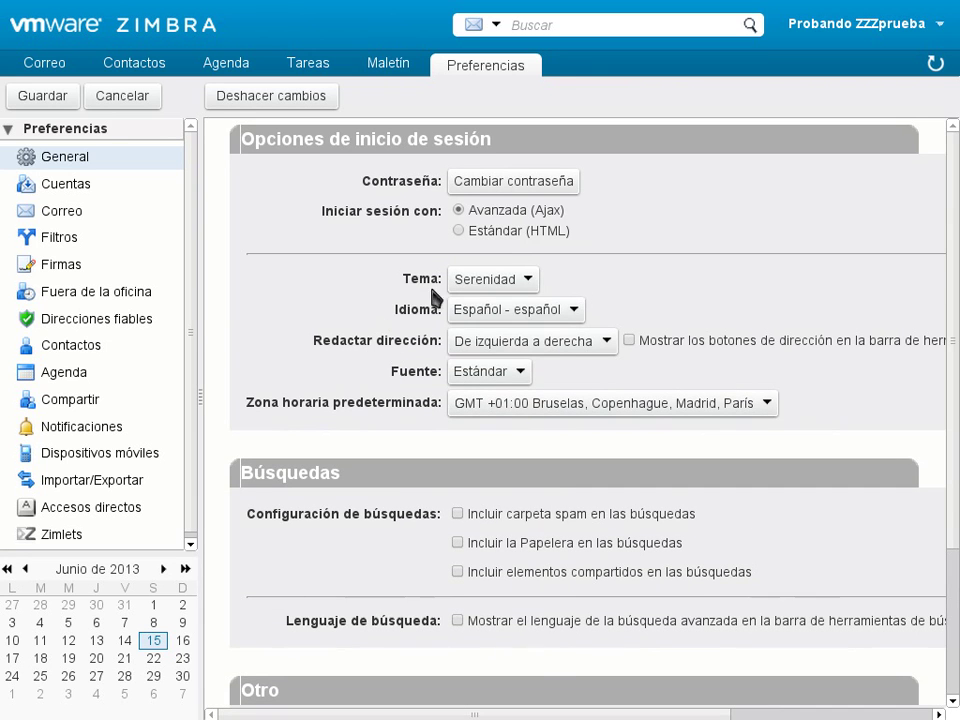
- Switch the theme to Arena, save, and reload to apply it
click(495, 279)
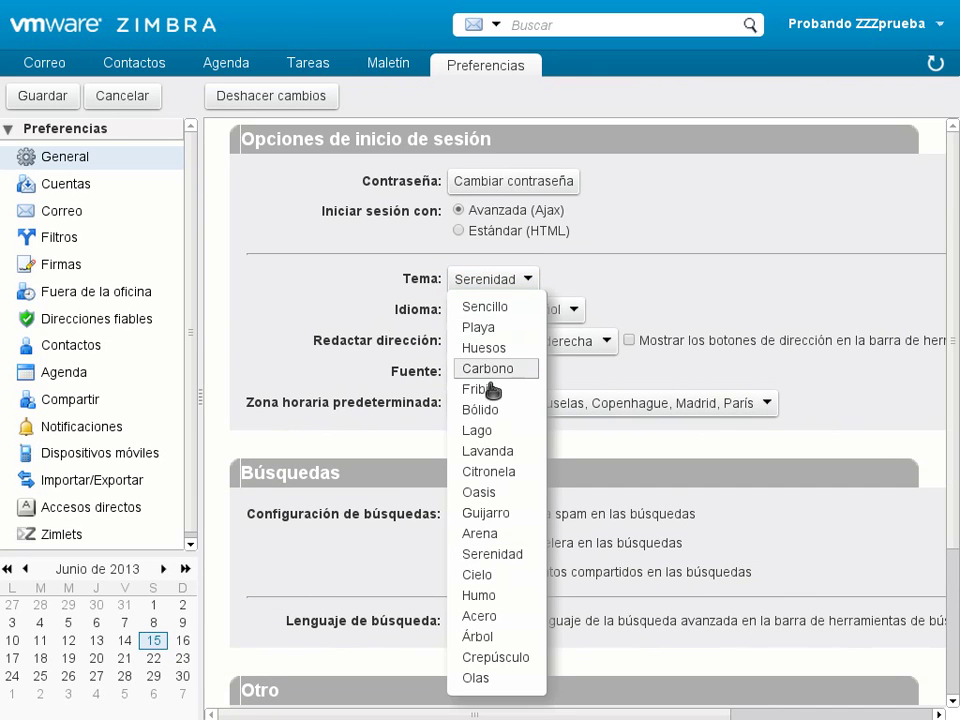
click(504, 536)
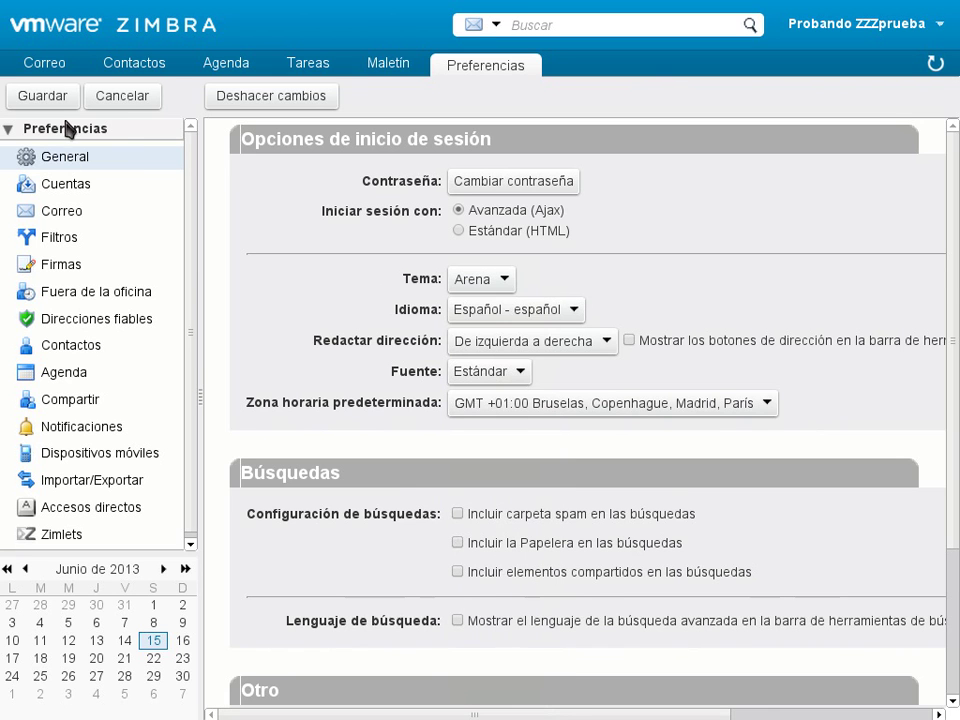
click(40, 99)
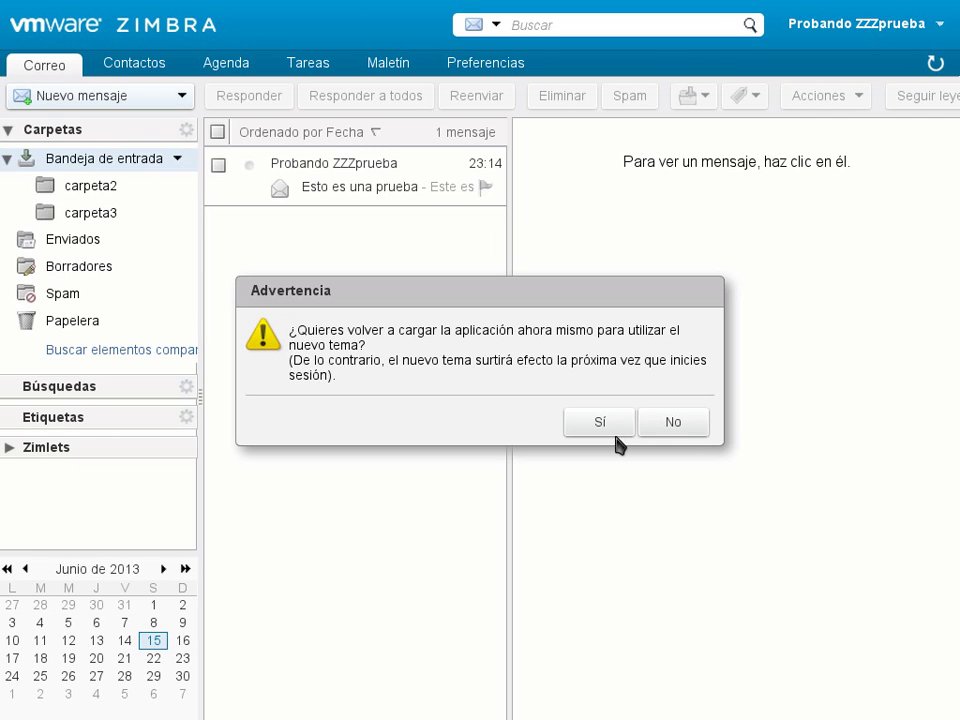
click(618, 430)
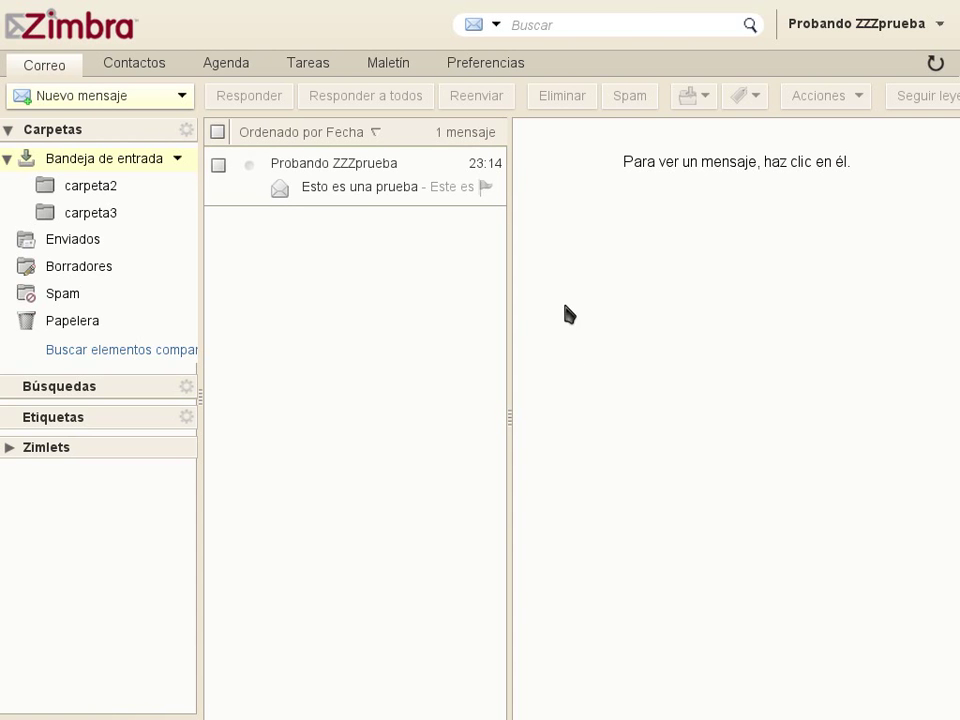
- Change the theme to Serenidad, save, and reload to apply it
click(500, 67)
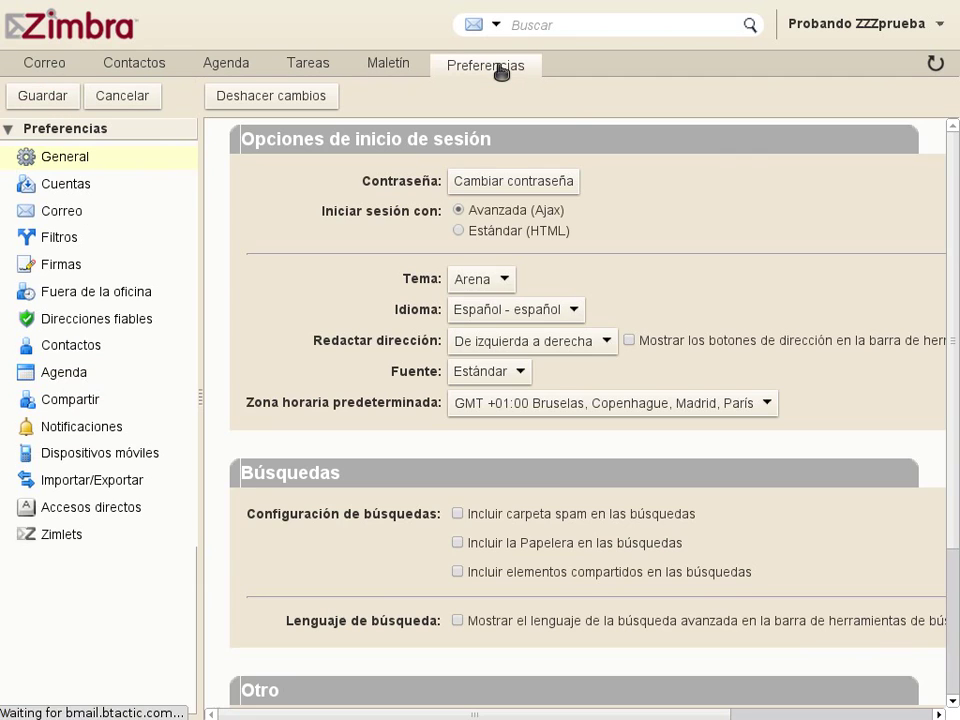
click(500, 282)
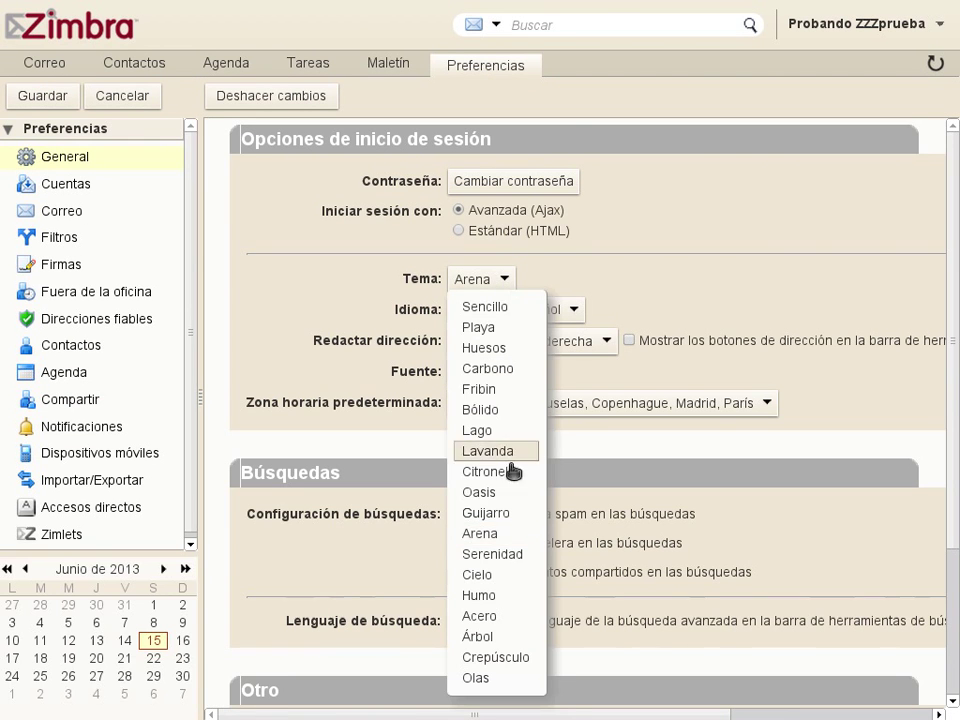
click(500, 554)
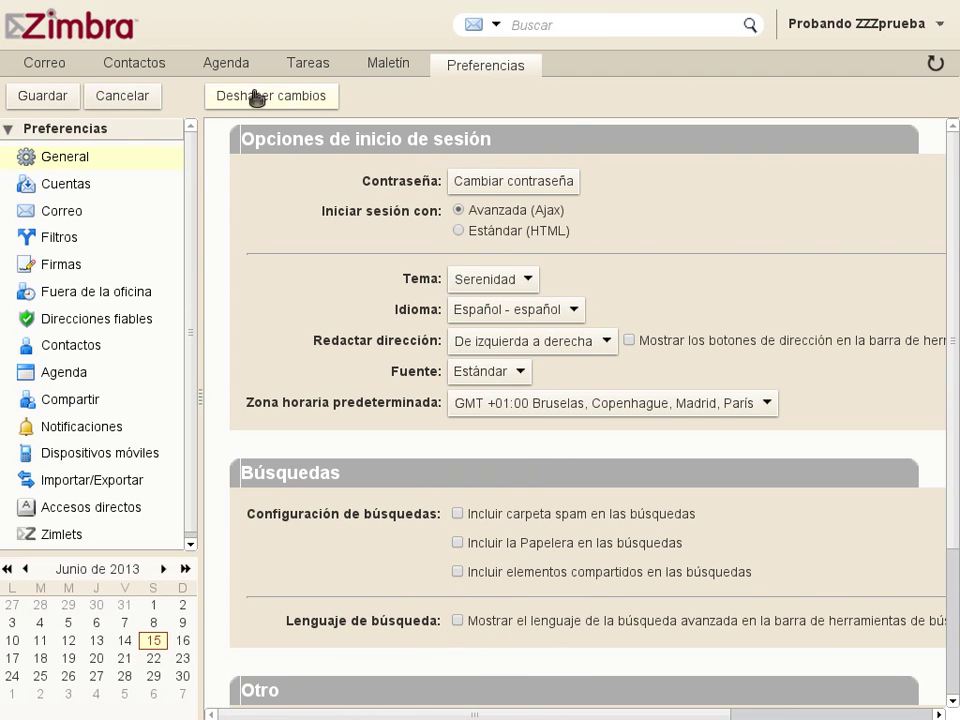
click(71, 100)
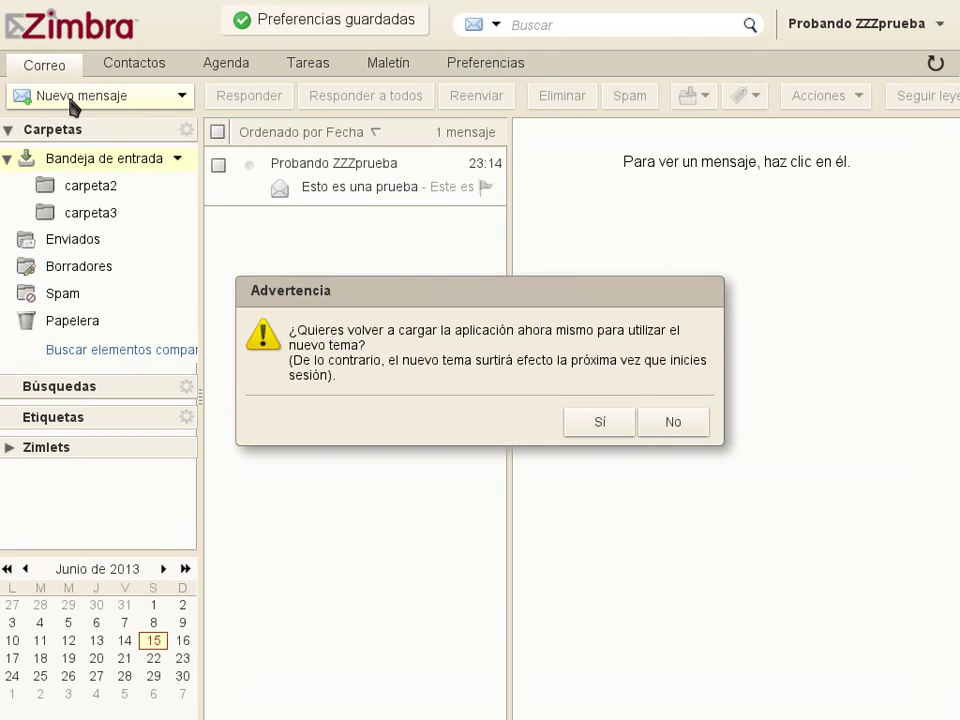
click(620, 428)
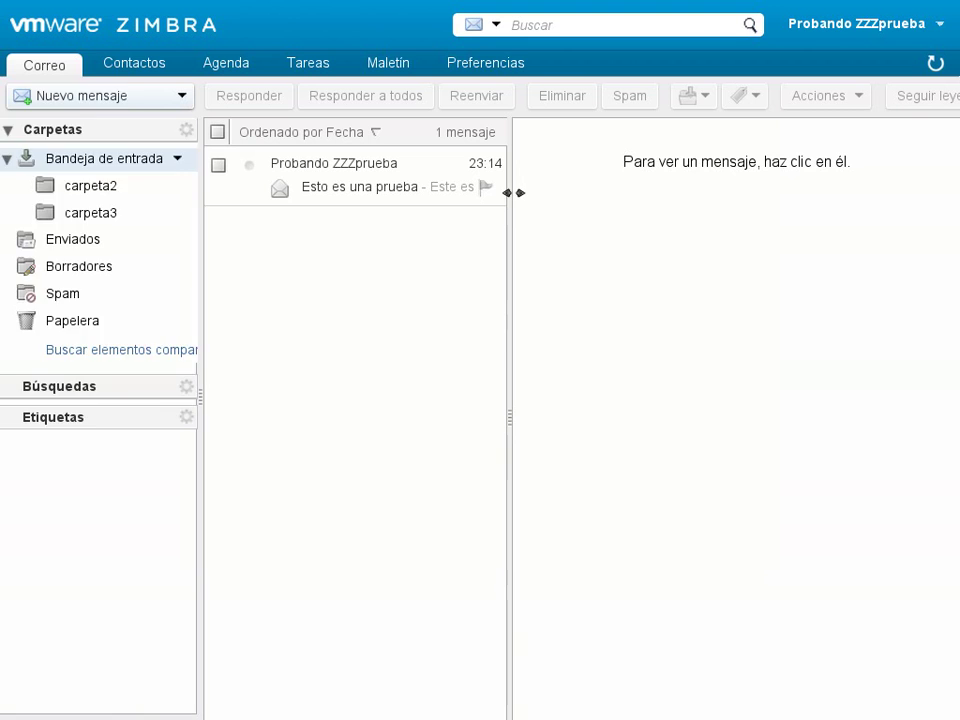
- Return to General preferences and browse the Idioma list, leaving Español selected
click(486, 72)
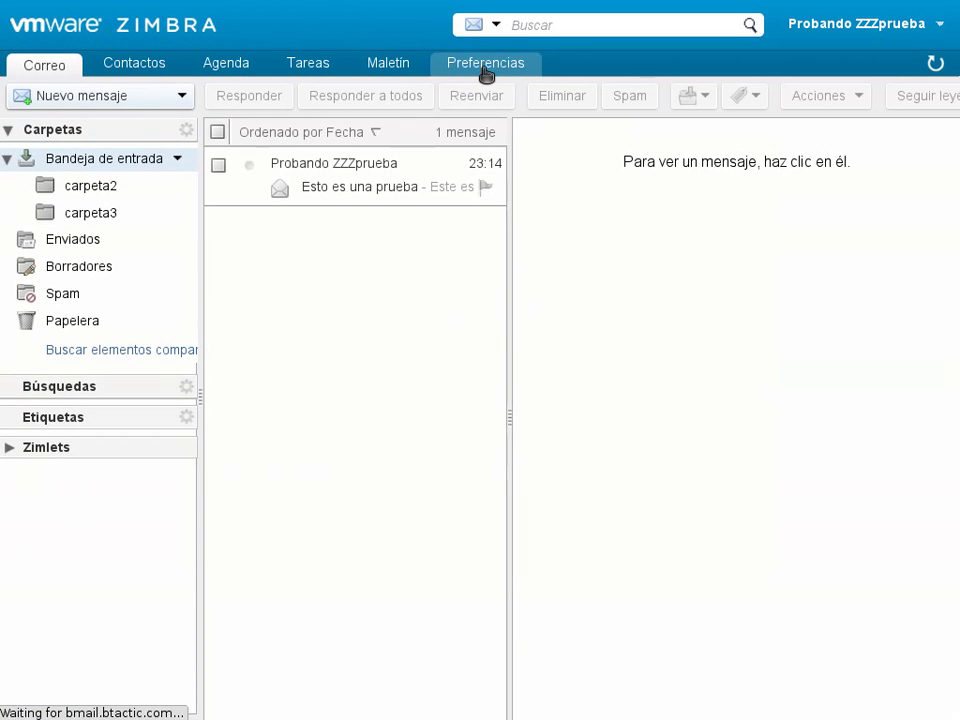
click(488, 70)
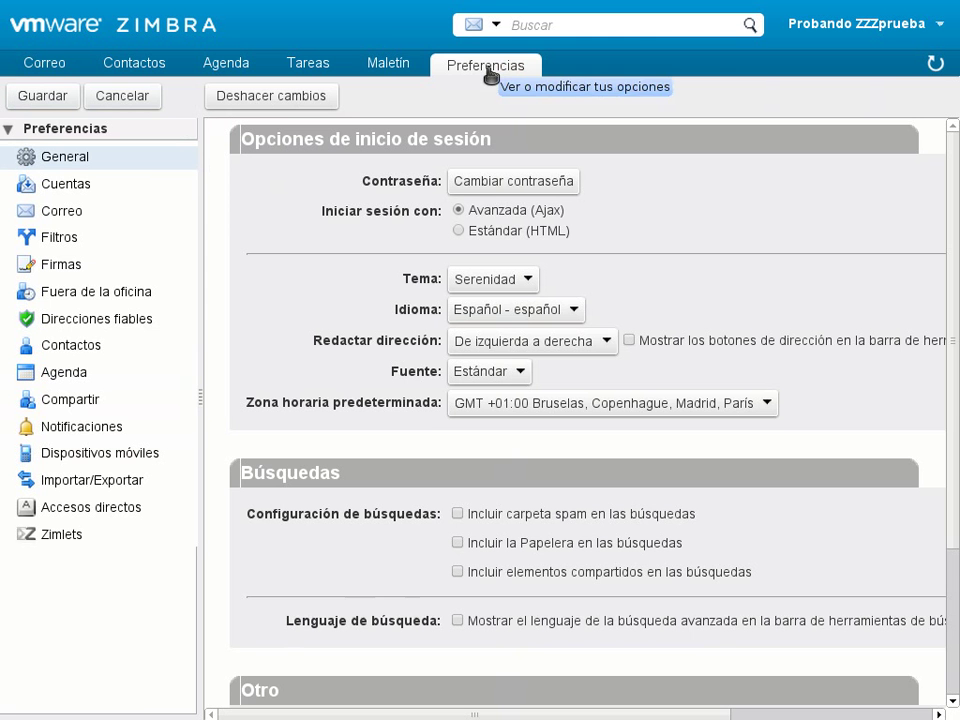
click(575, 311)
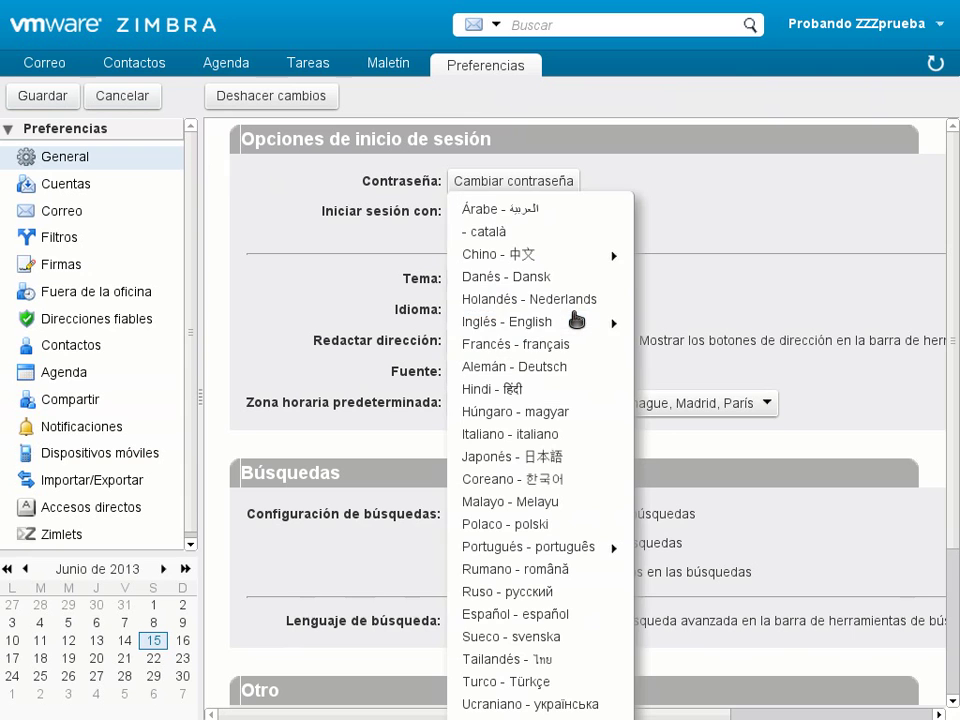
mouse_move(541, 324)
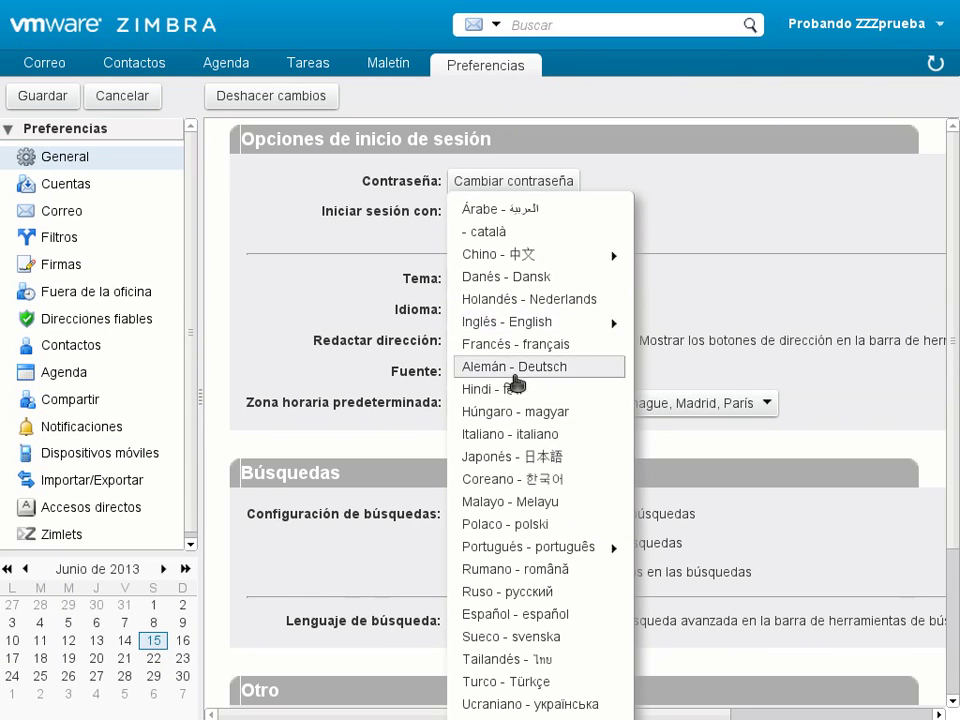
click(346, 318)
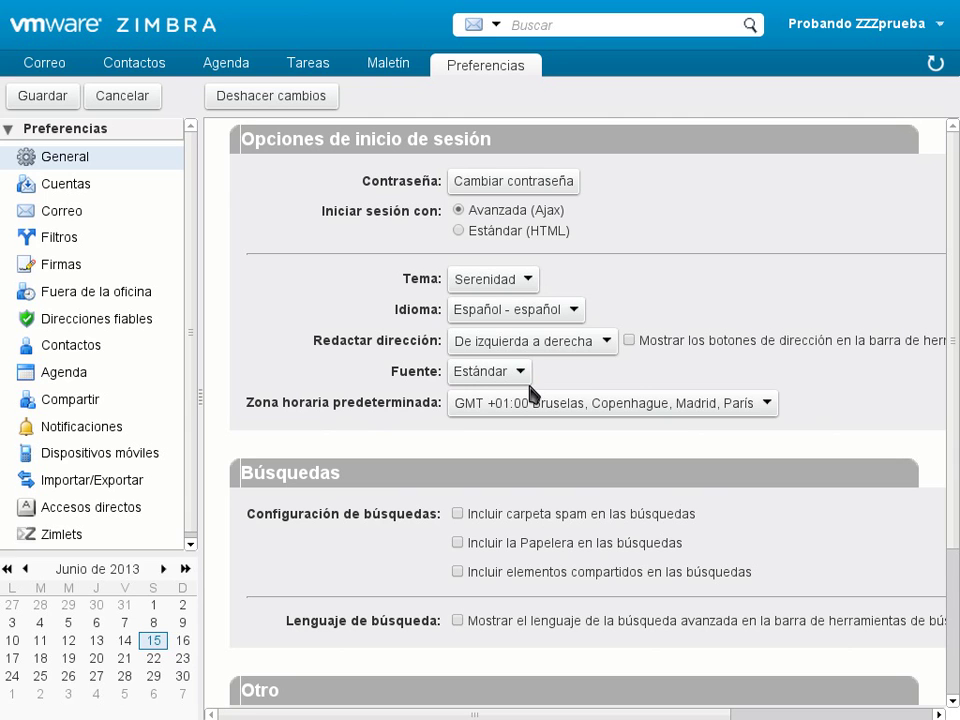
click(583, 343)
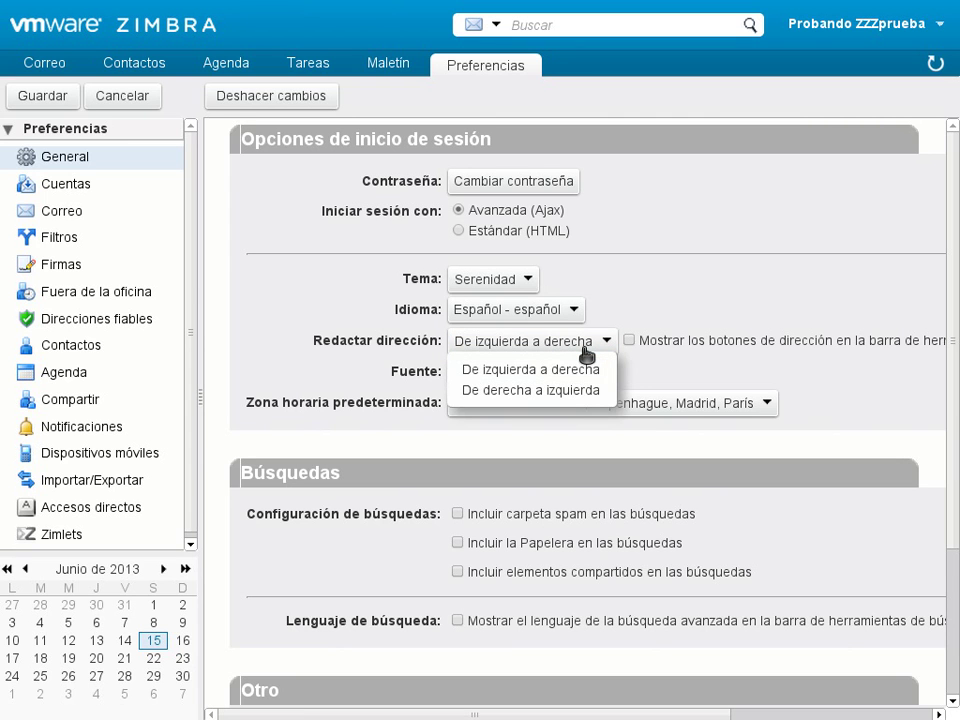
click(352, 378)
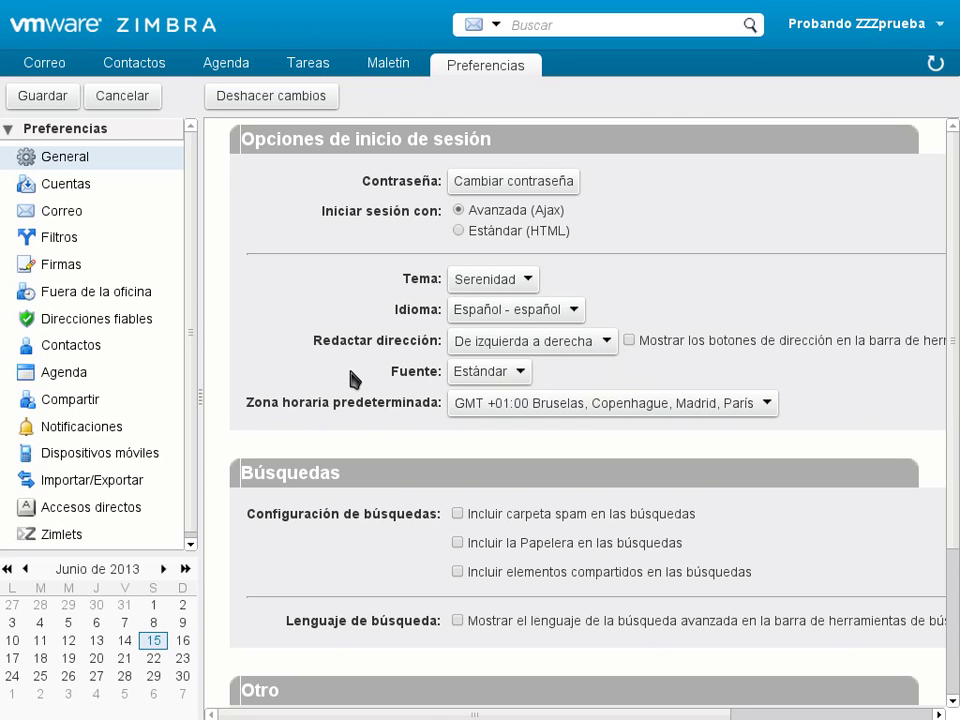
click(520, 377)
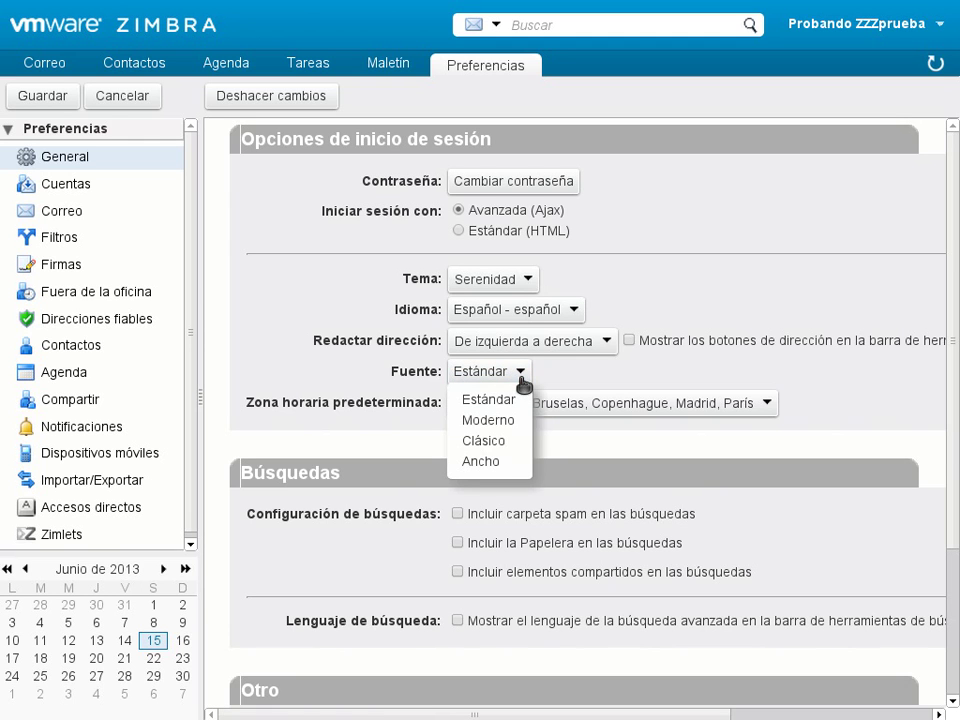
click(522, 380)
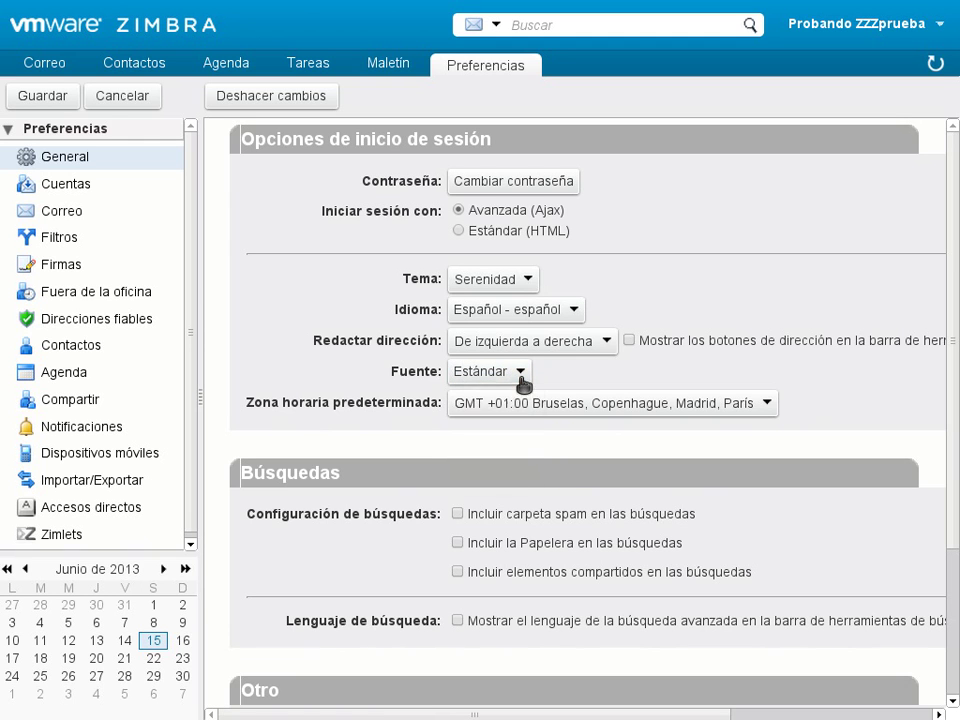
click(552, 409)
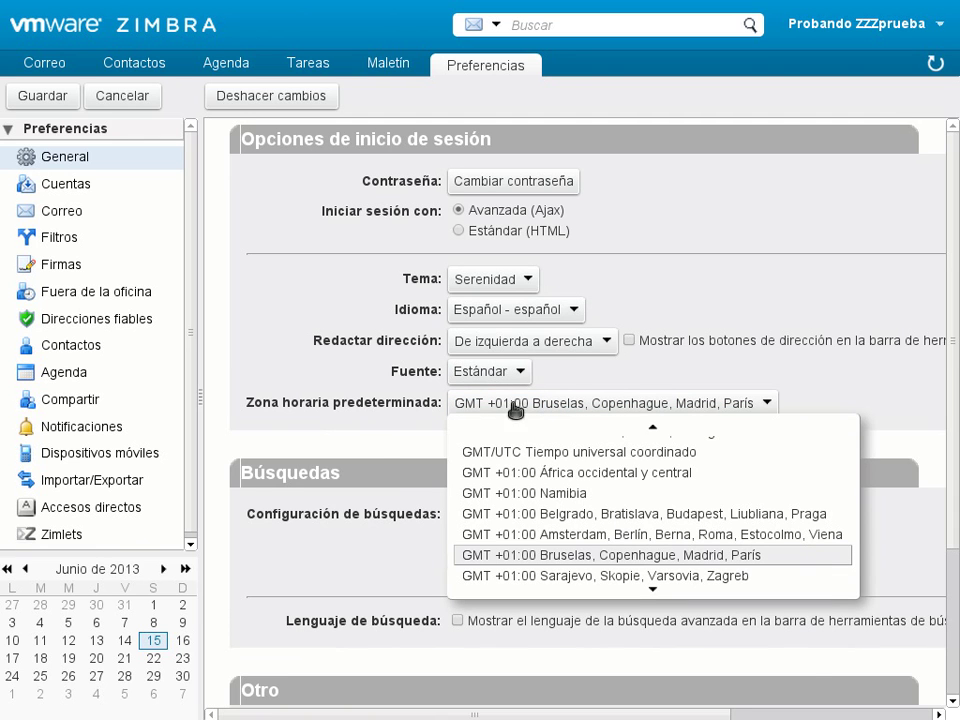
scroll(381, 439, down, 3)
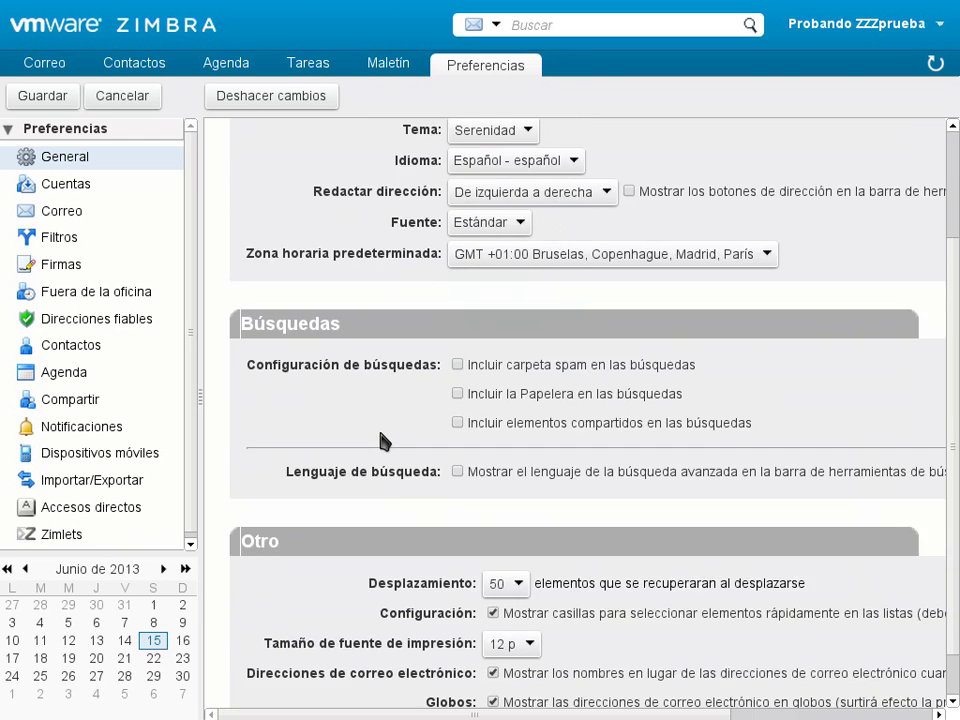
scroll(381, 439, down, 1)
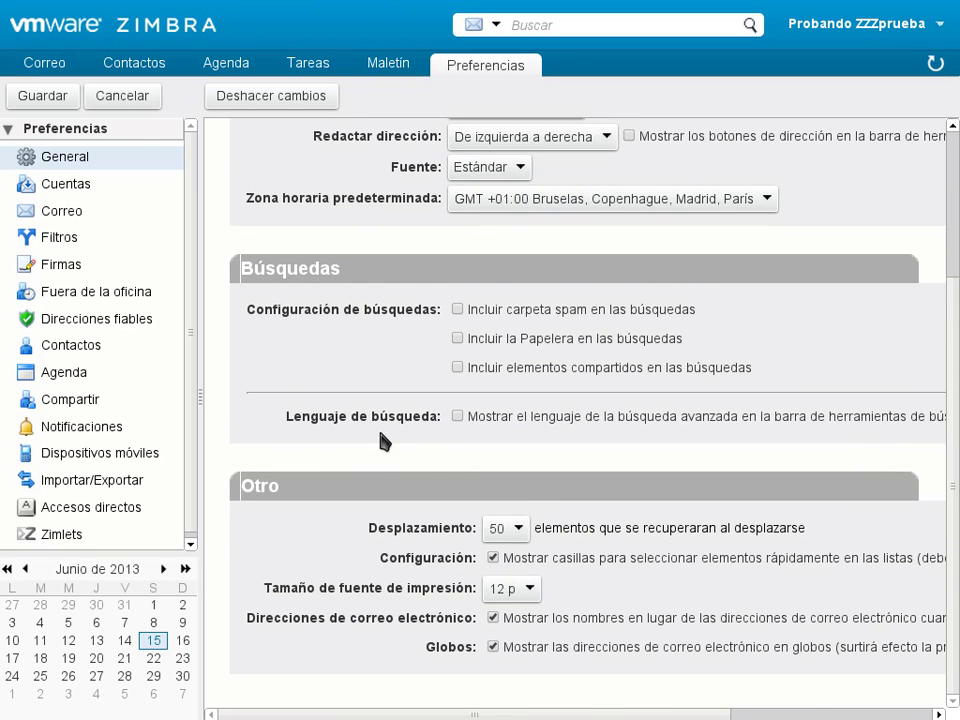
scroll(381, 439, up, 3)
scroll(381, 439, down, 1)
scroll(381, 439, up, 2)
scroll(383, 440, up, 1)
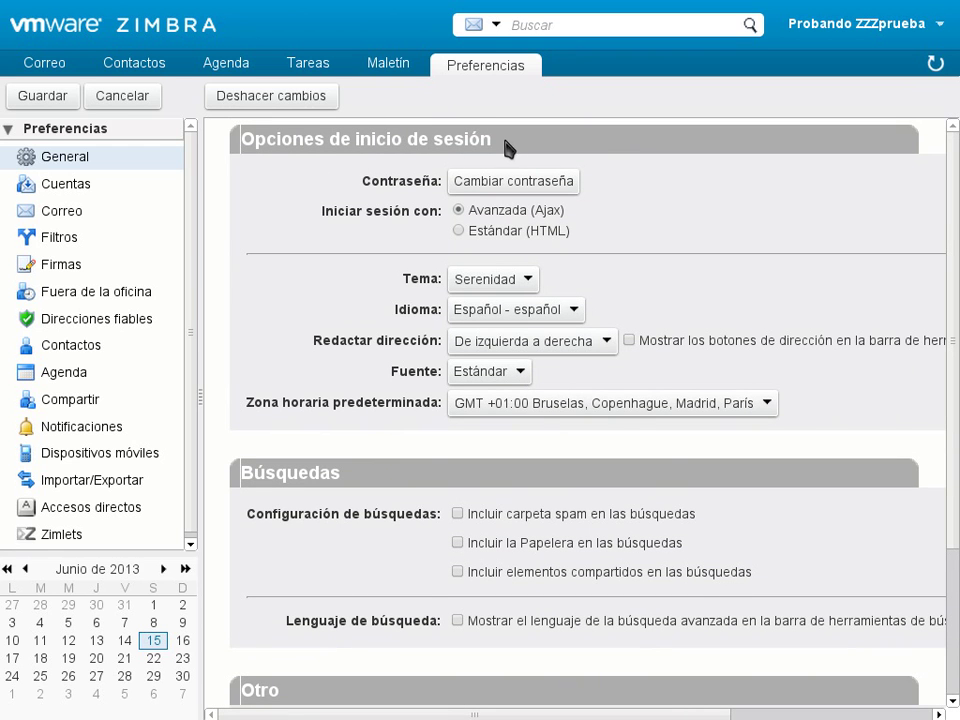
scroll(392, 577, down, 4)
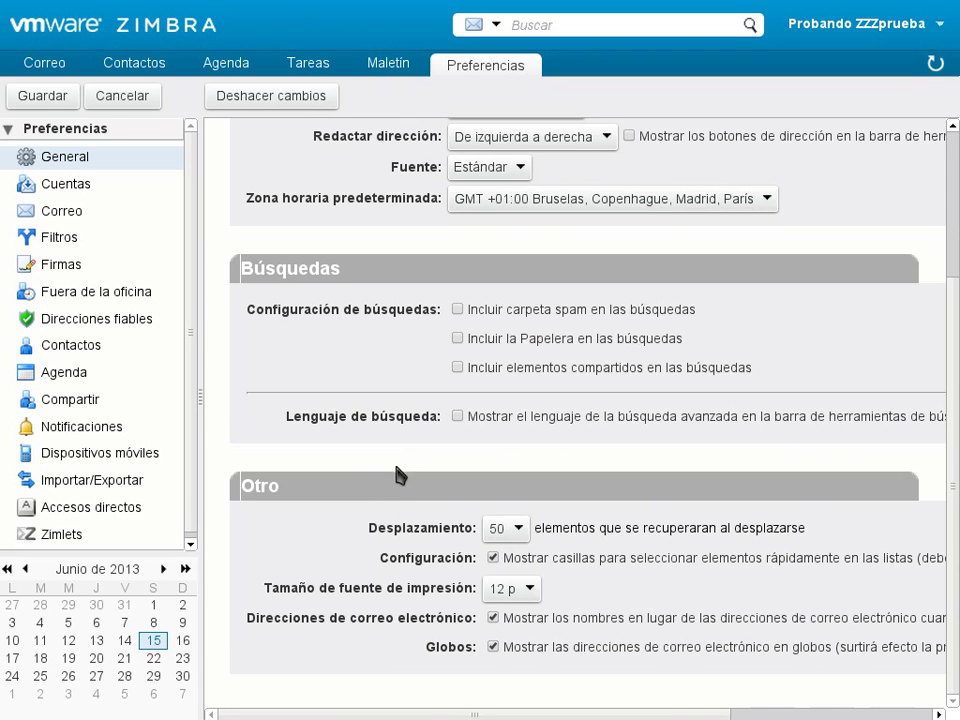
click(458, 310)
click(457, 310)
drag(618, 716, 671, 714)
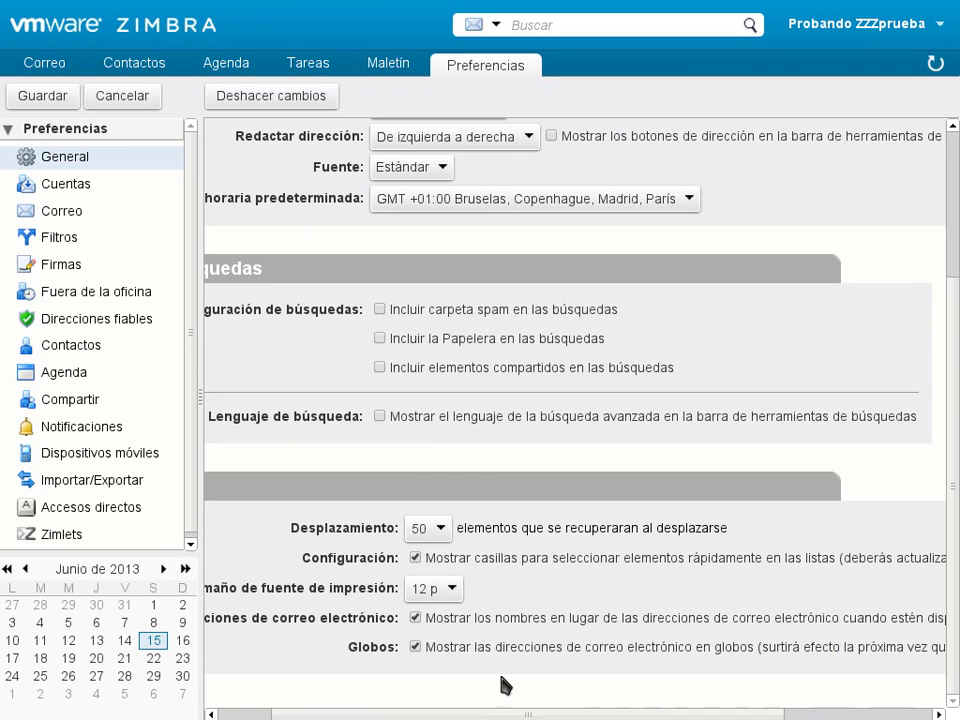
drag(563, 713, 498, 713)
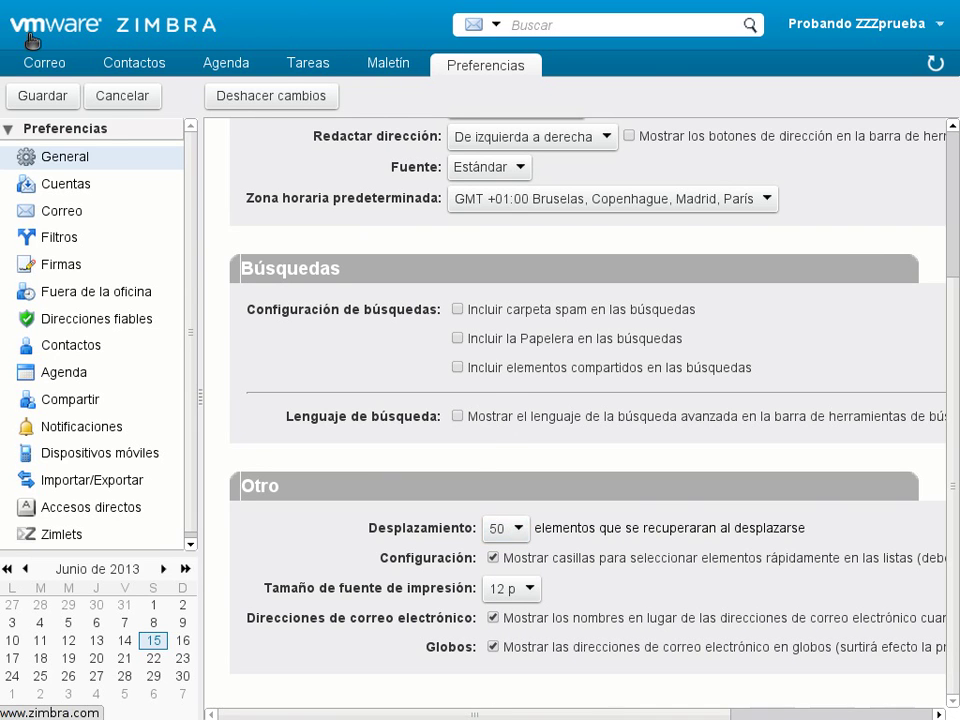
click(30, 65)
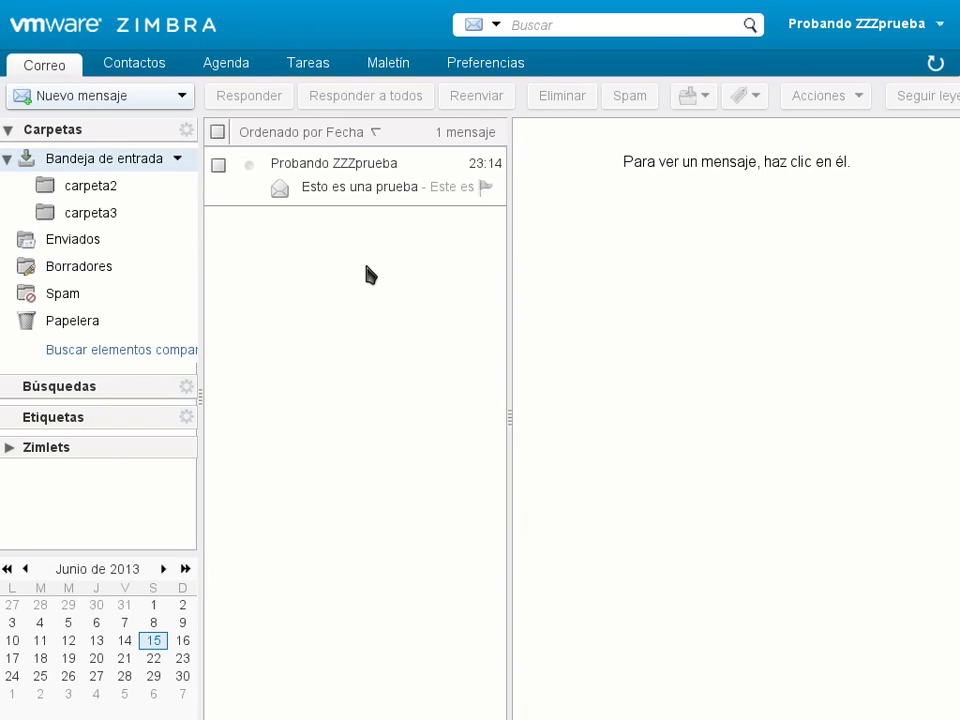
click(476, 70)
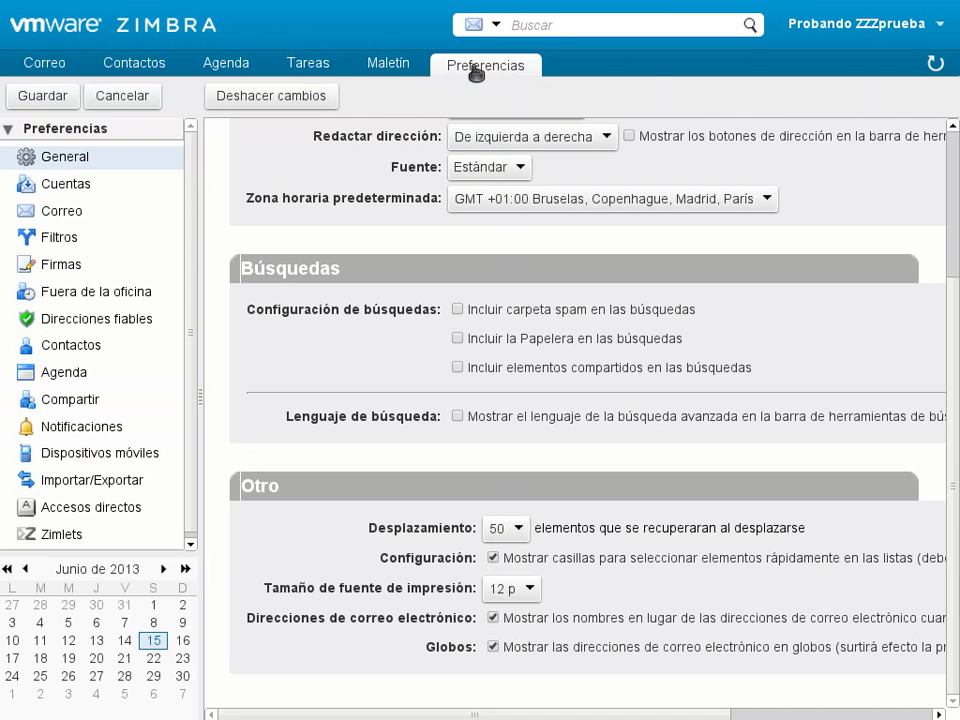
click(518, 530)
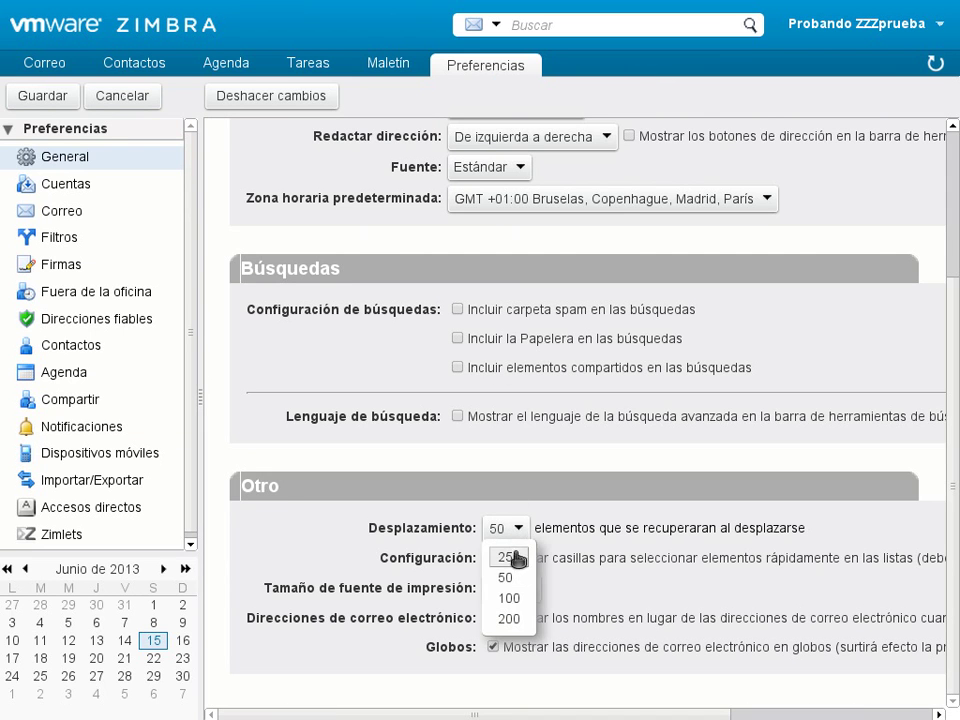
click(604, 527)
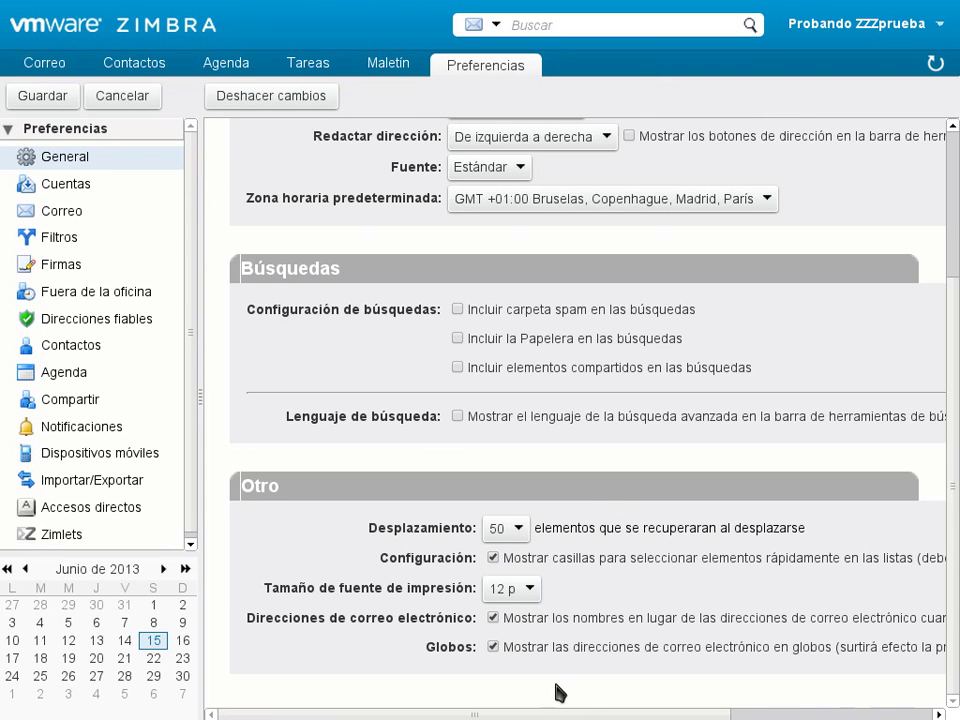
drag(589, 711, 729, 717)
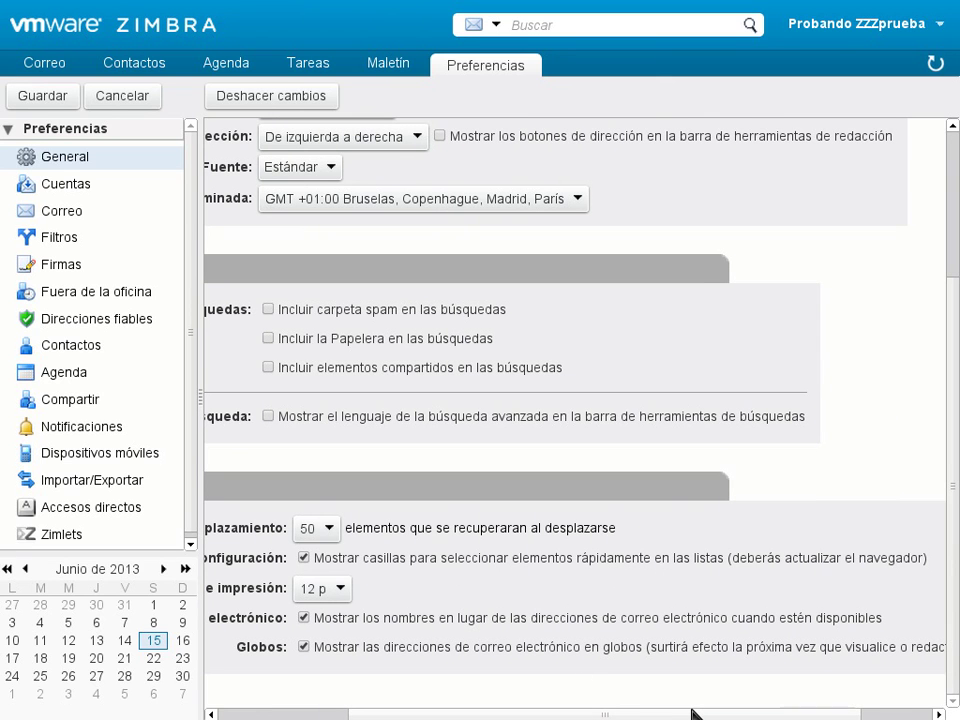
drag(693, 713, 564, 713)
- Select the test message, then open Preferencias and scroll across the General page
click(53, 63)
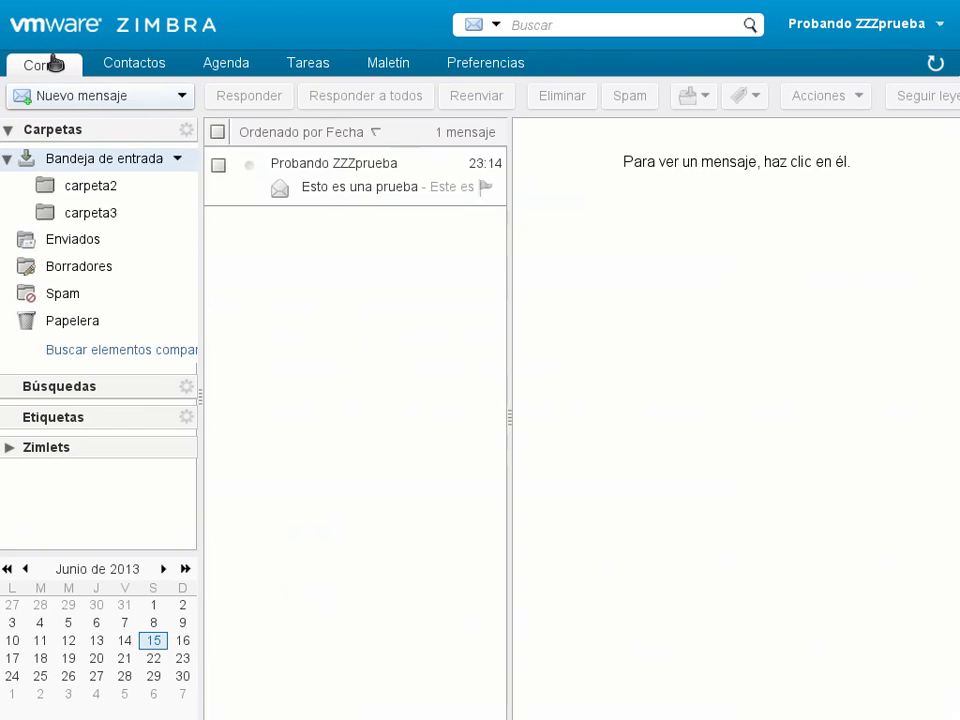
click(219, 165)
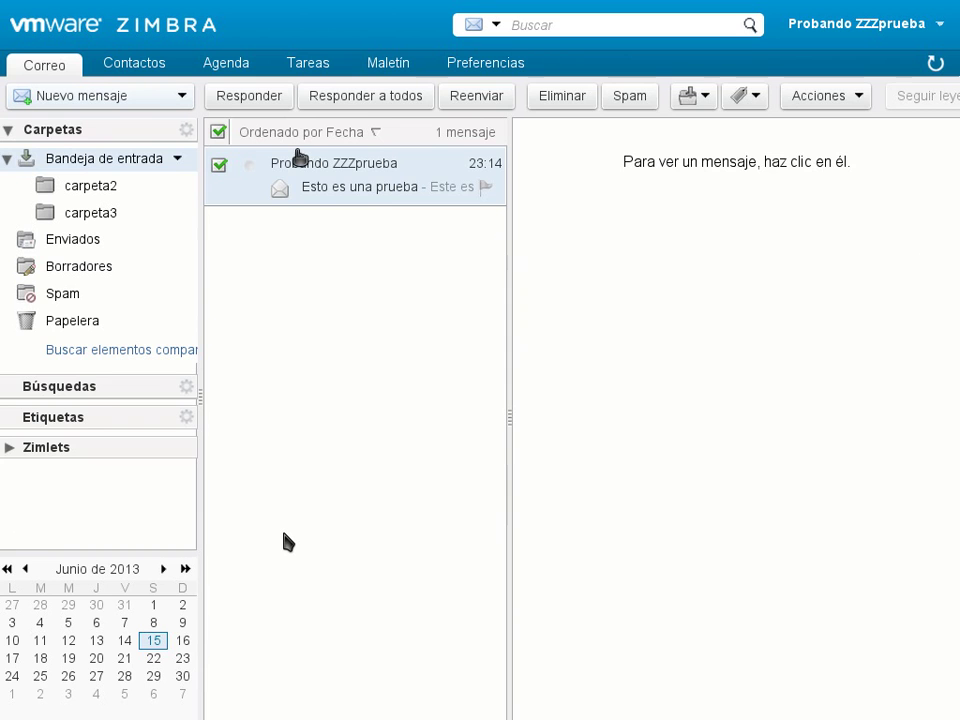
click(469, 72)
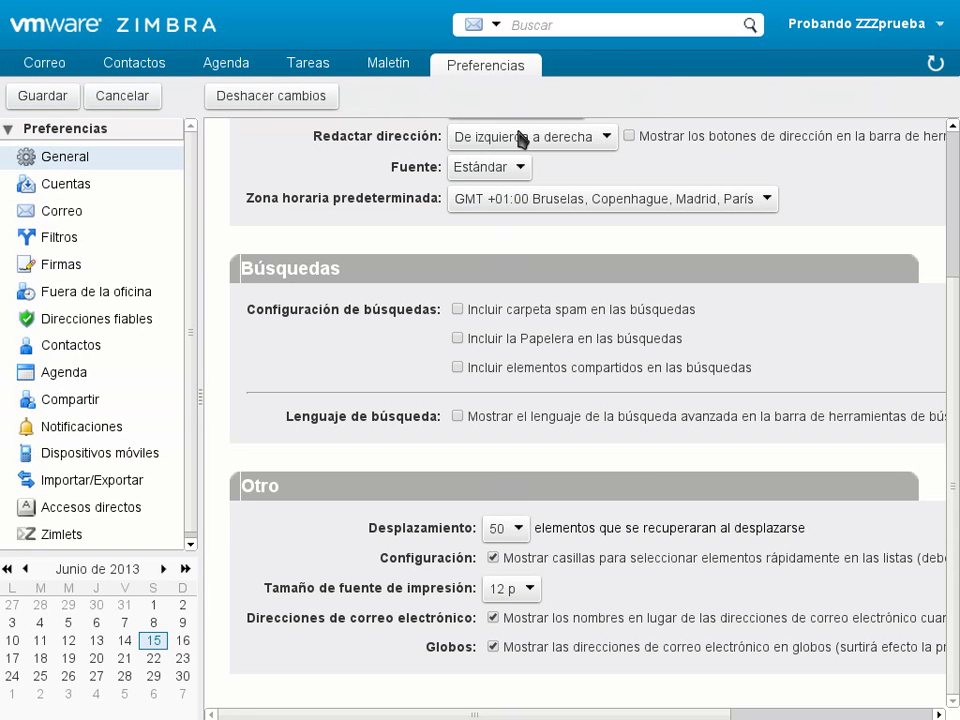
scroll(660, 716, right, 1)
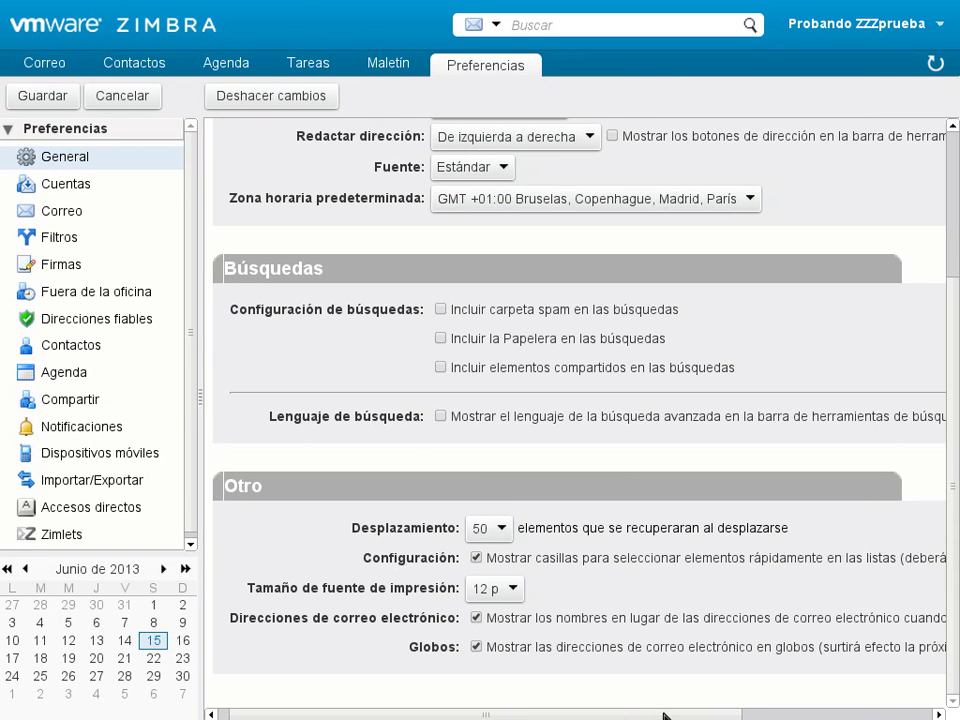
drag(658, 714, 778, 714)
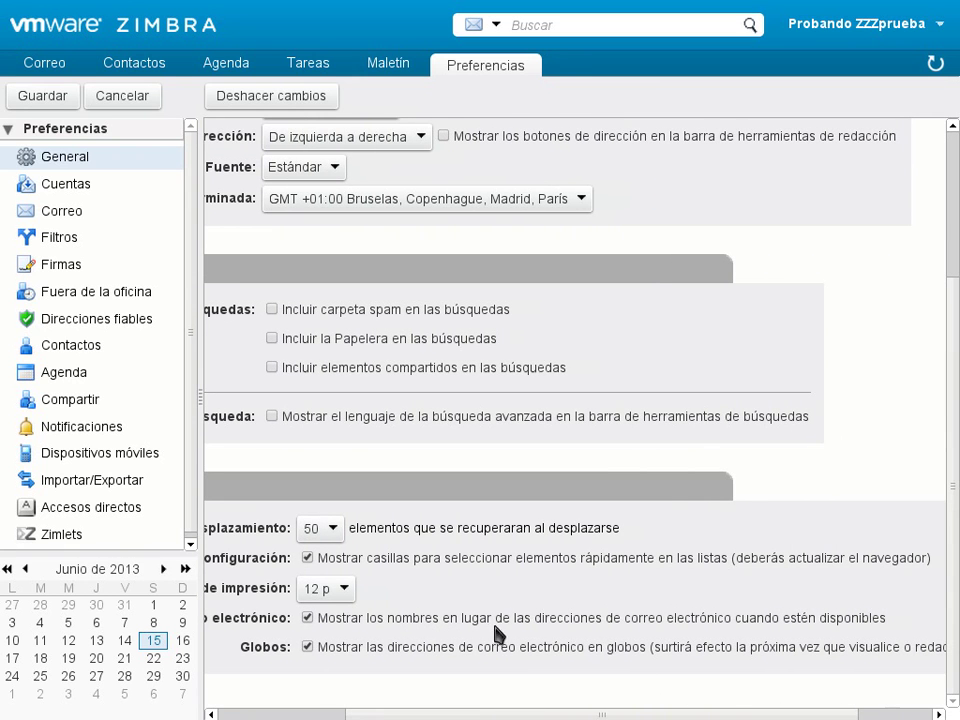
drag(652, 714, 603, 714)
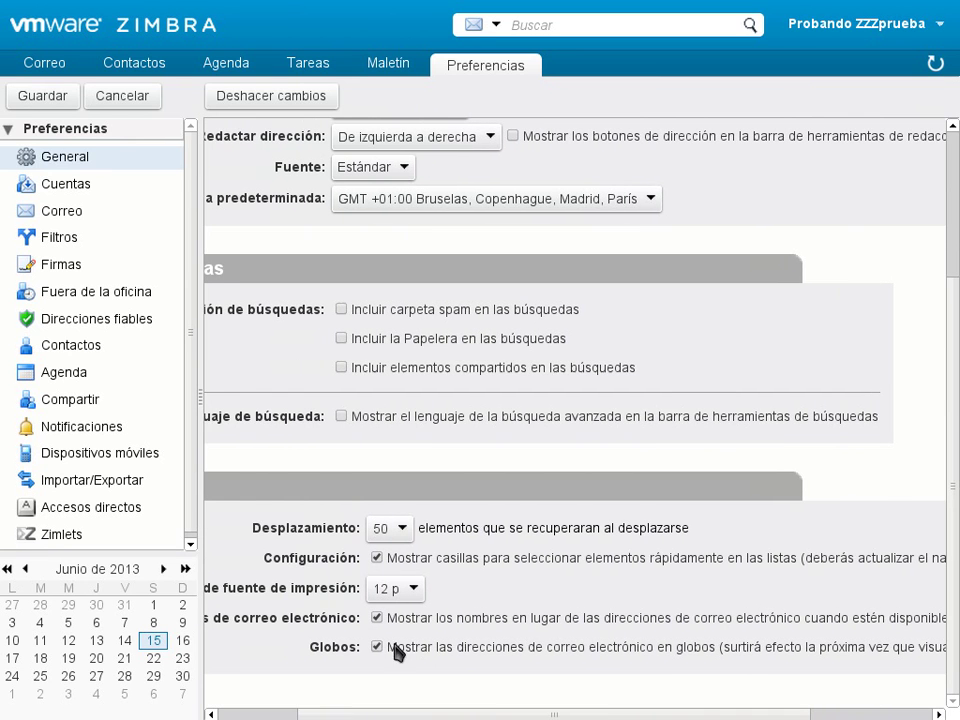
drag(472, 714, 545, 714)
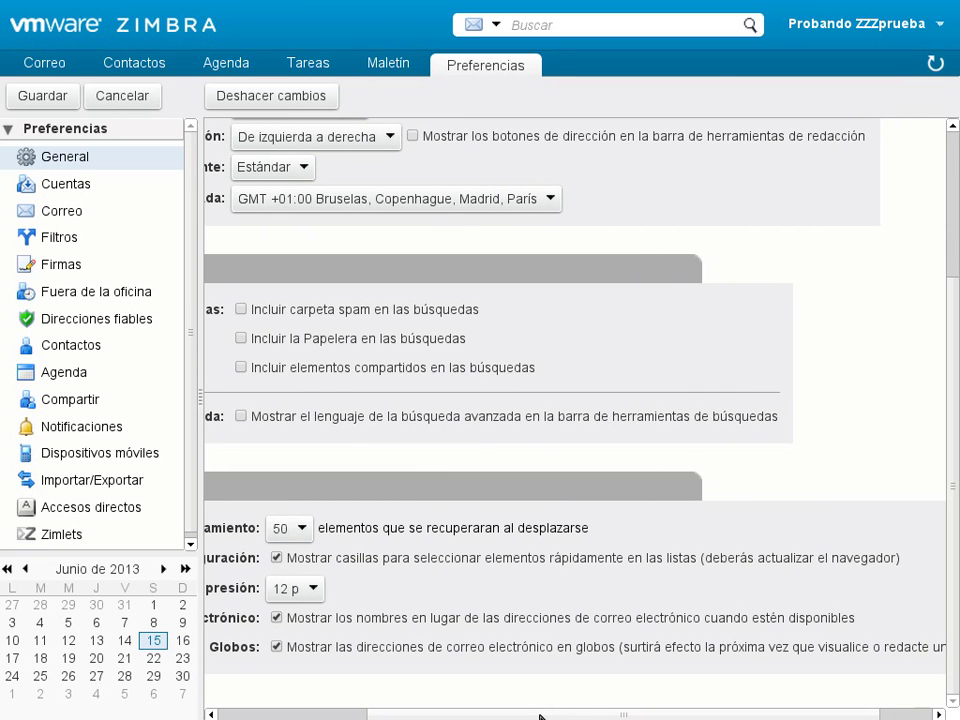
drag(540, 716, 555, 716)
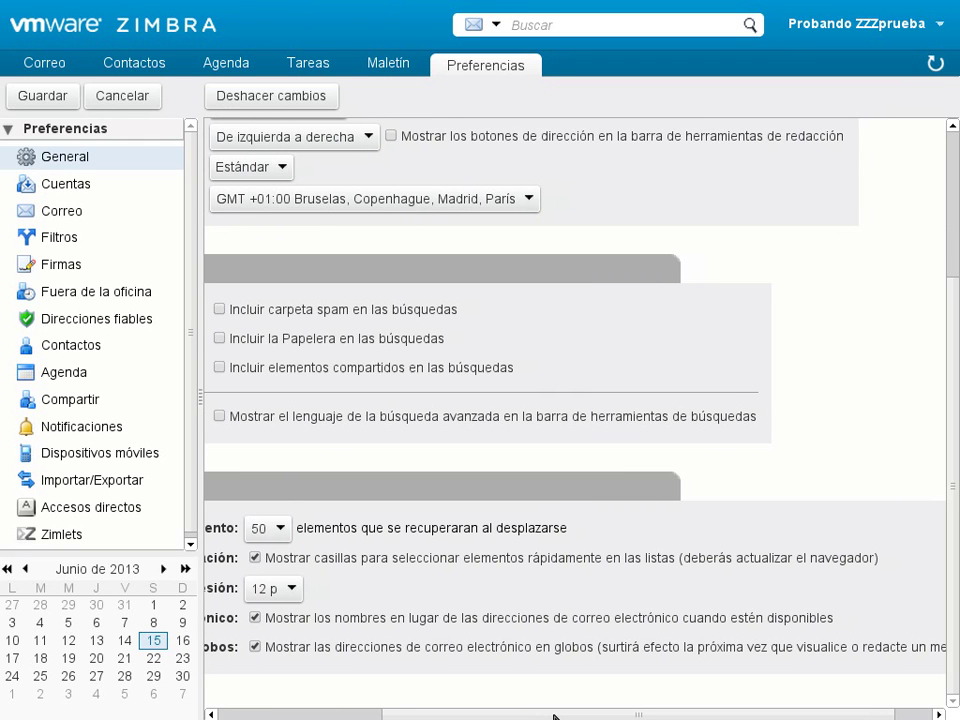
drag(555, 716, 534, 719)
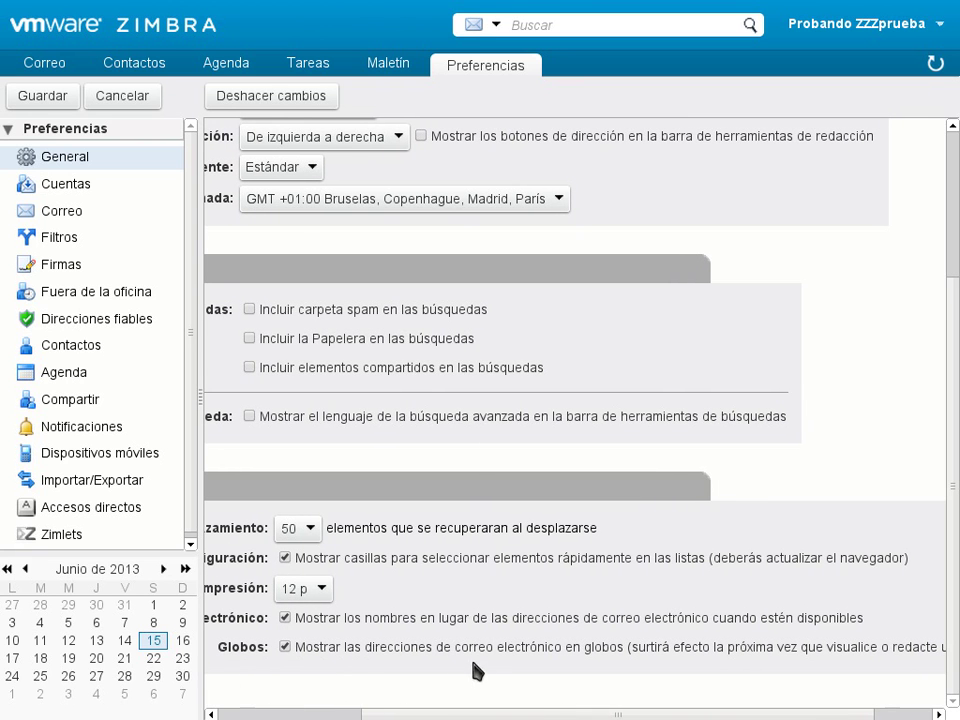
drag(510, 716, 270, 433)
- Check the test message's addresses, then uncheck Globos in the General preferences
click(35, 66)
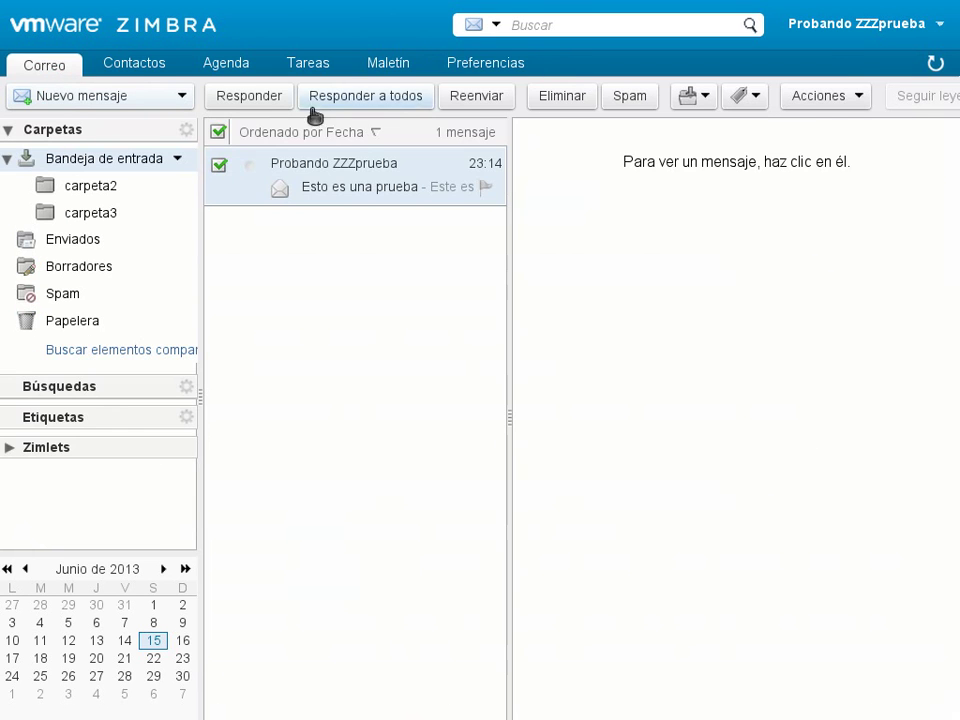
click(332, 187)
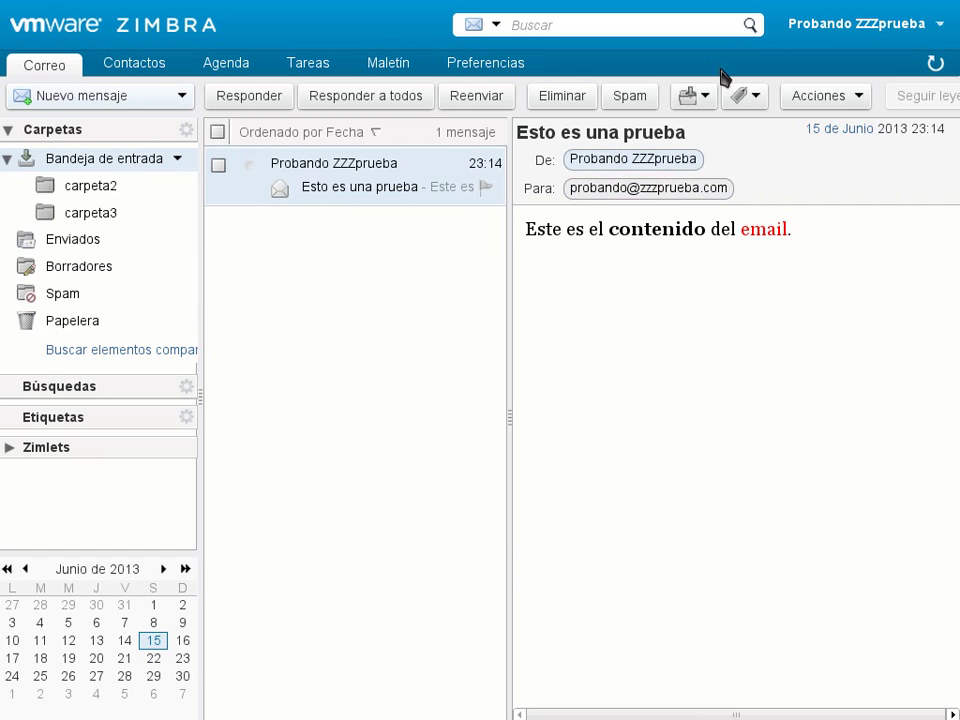
click(469, 70)
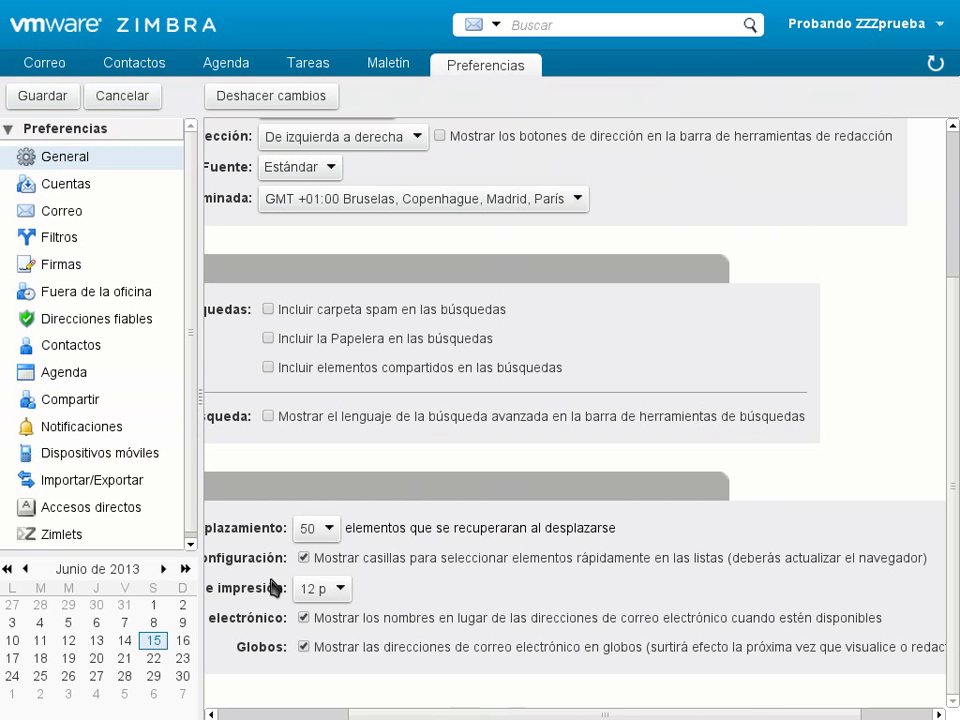
click(303, 647)
- Save the Globos change and open 'Esto es una prueba' to see plain-text addresses
click(32, 98)
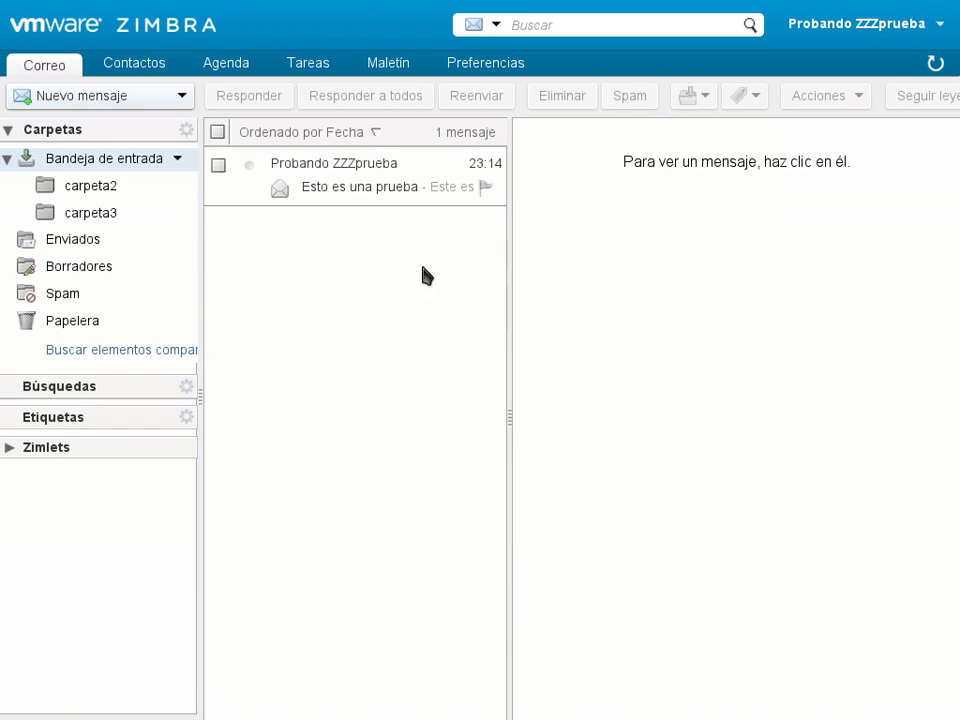
click(384, 164)
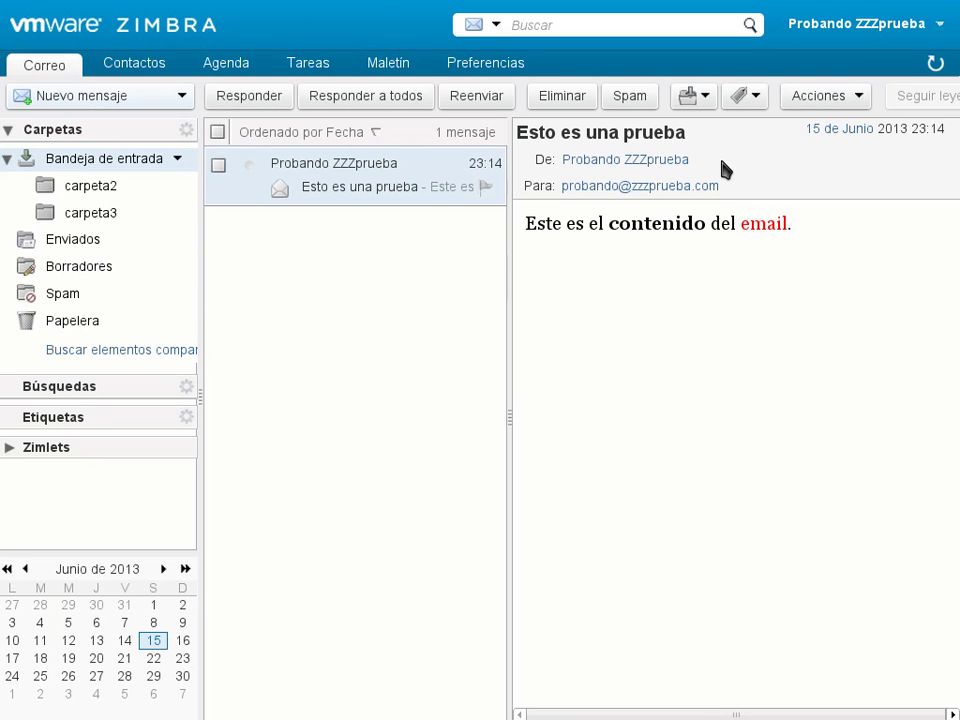
- Re-enable Globos address bubbles, save, and open the test message to confirm
click(495, 64)
scroll(300, 550, down, 3)
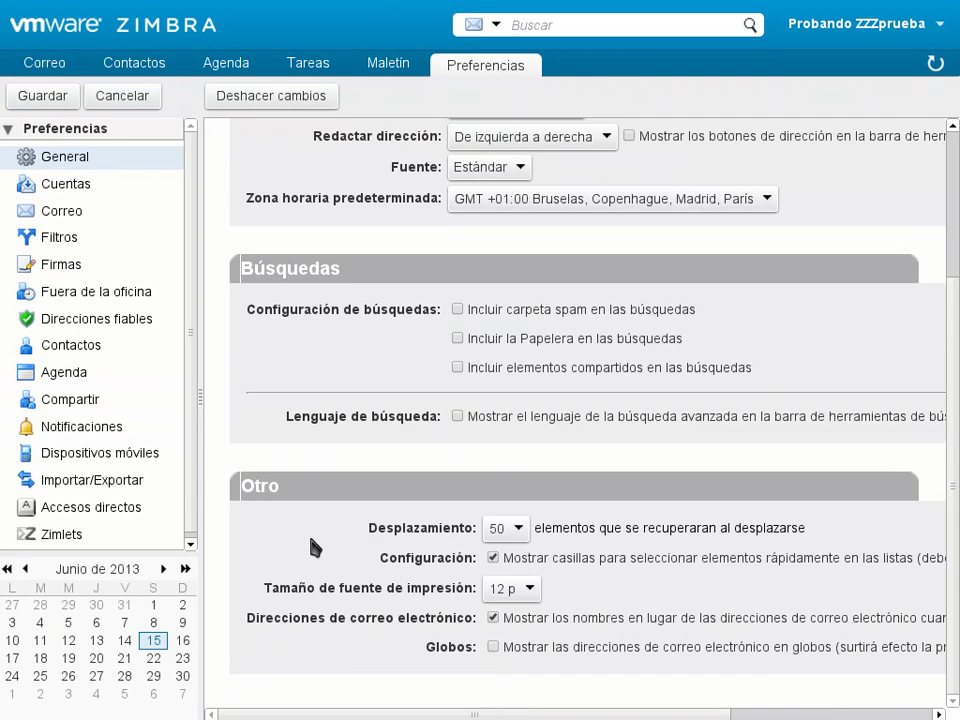
click(492, 647)
scroll(280, 500, up, 3)
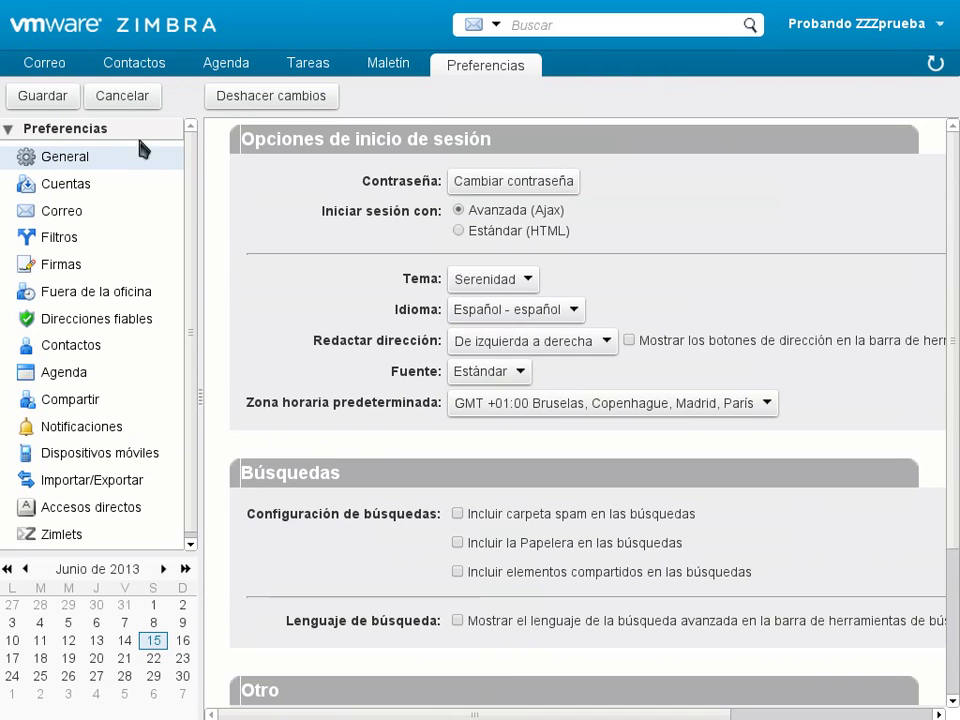
click(43, 97)
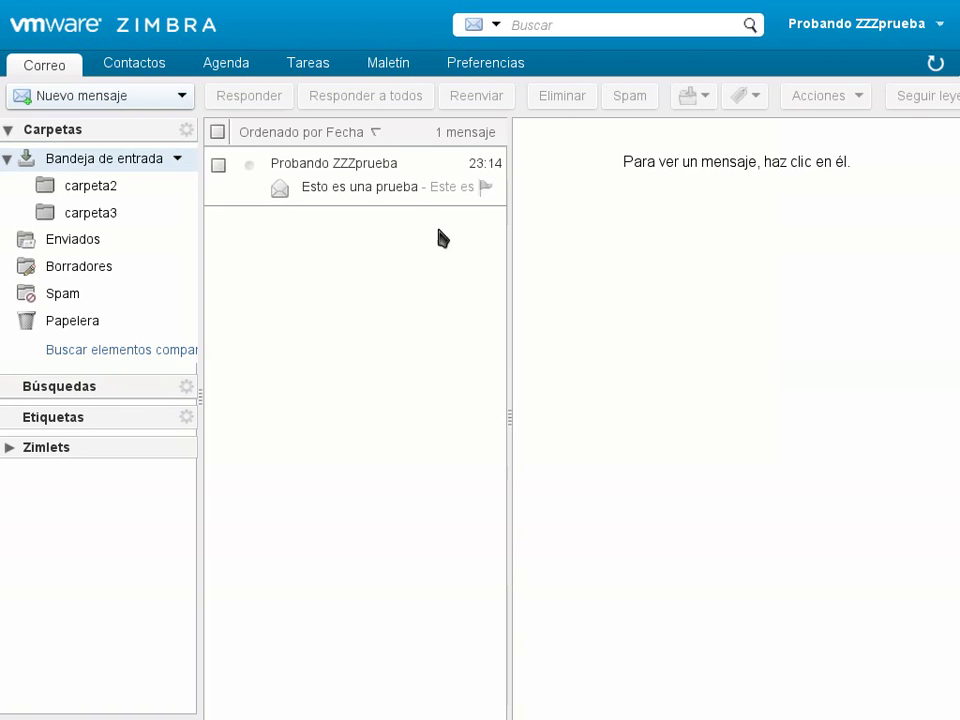
click(390, 188)
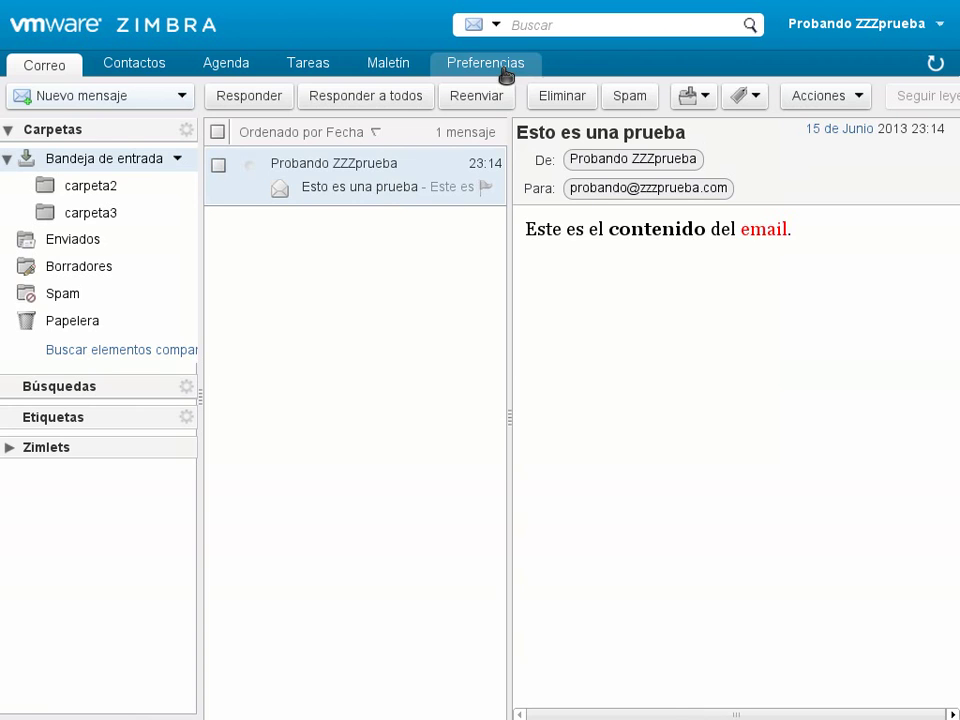
- Go to the Cuentas page of Preferencias showing the main account settings
click(507, 70)
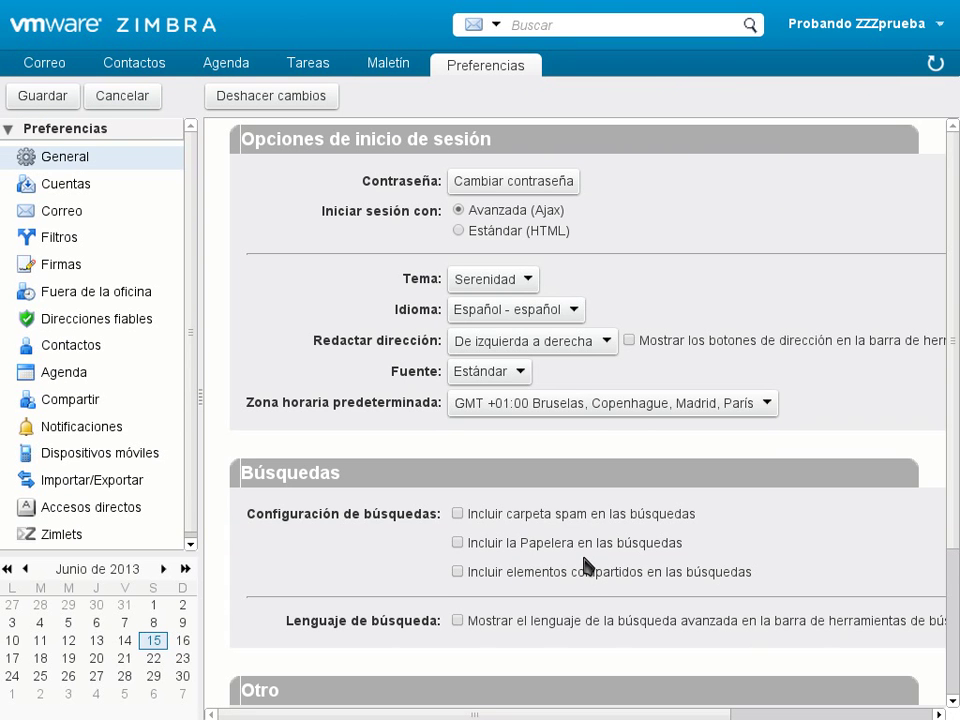
scroll(318, 595, down, 3)
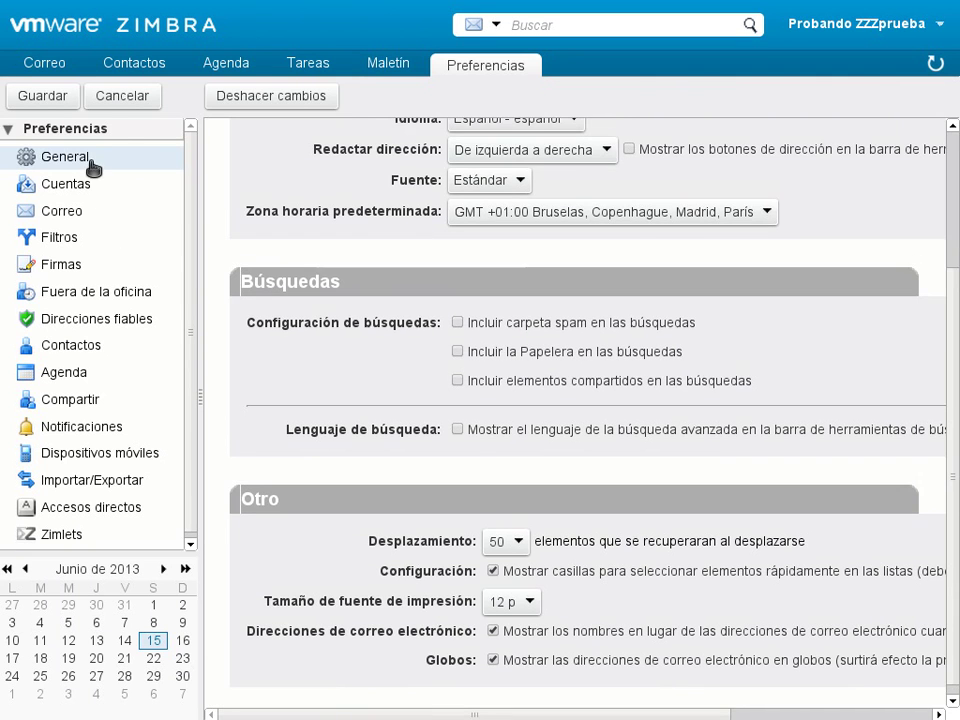
click(78, 190)
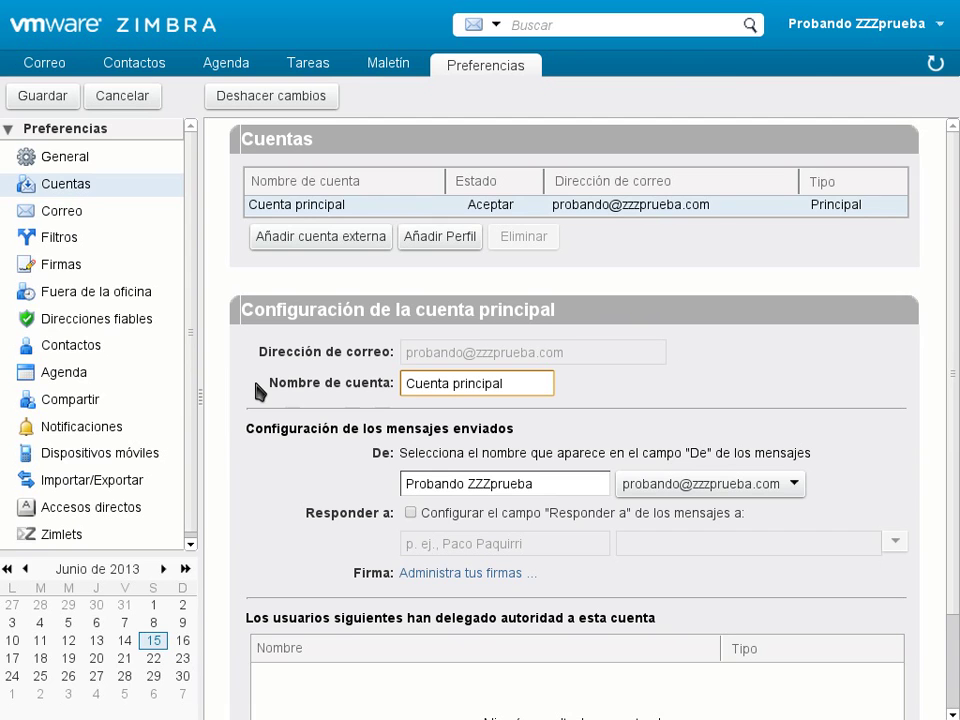
- Add the POP account 'Nueva cuenta externa' and scroll through its empty settings form
click(302, 242)
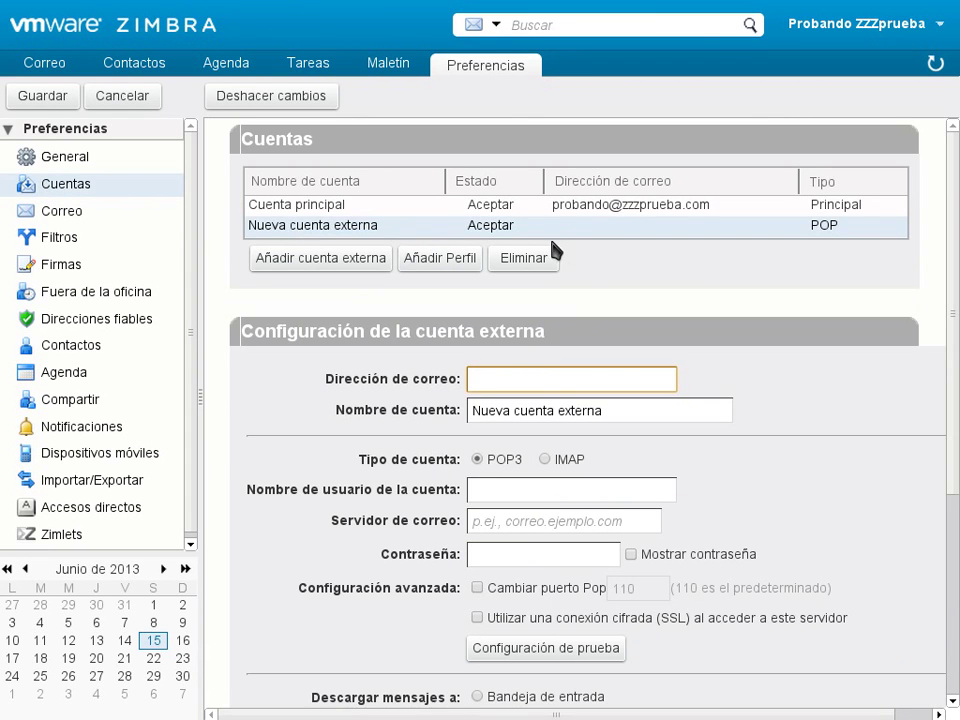
scroll(873, 631, down, 2)
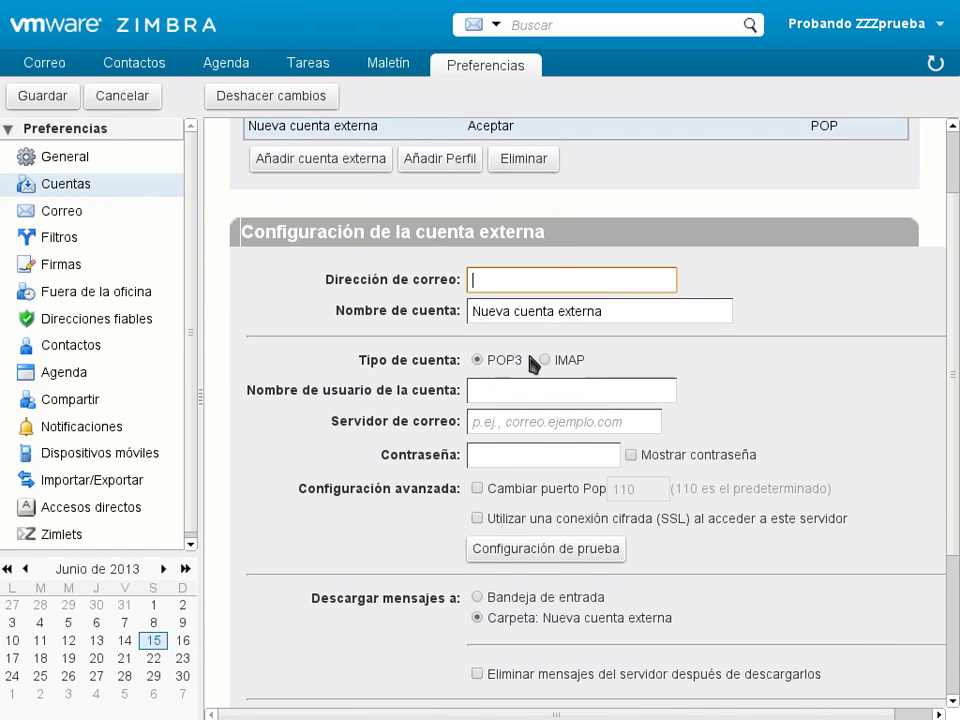
scroll(810, 528, down, 1)
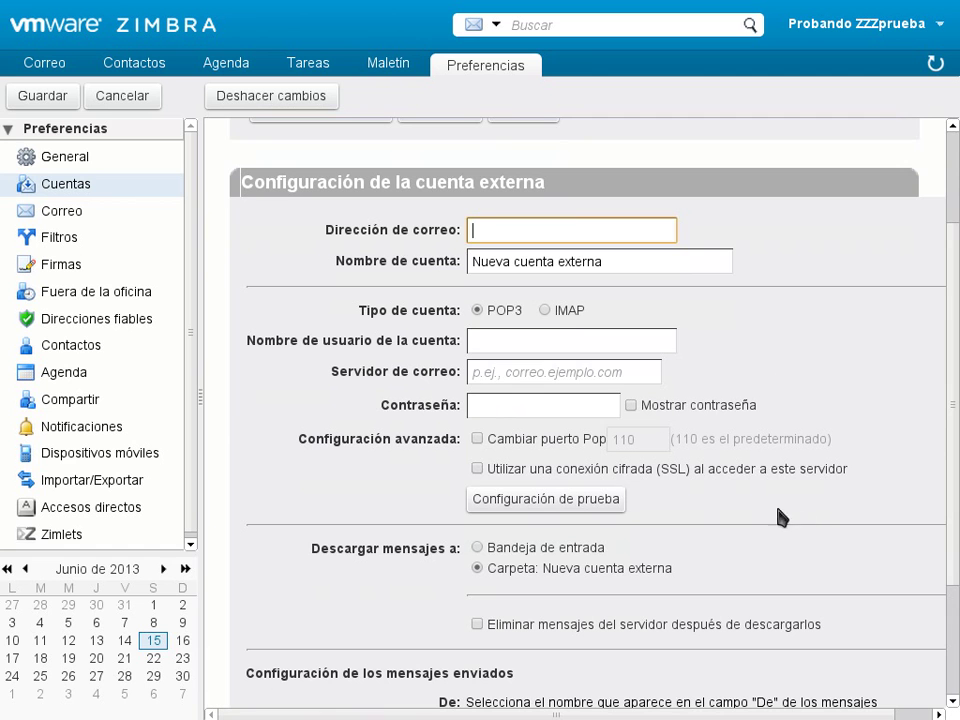
scroll(805, 557, down, 3)
scroll(785, 553, up, 6)
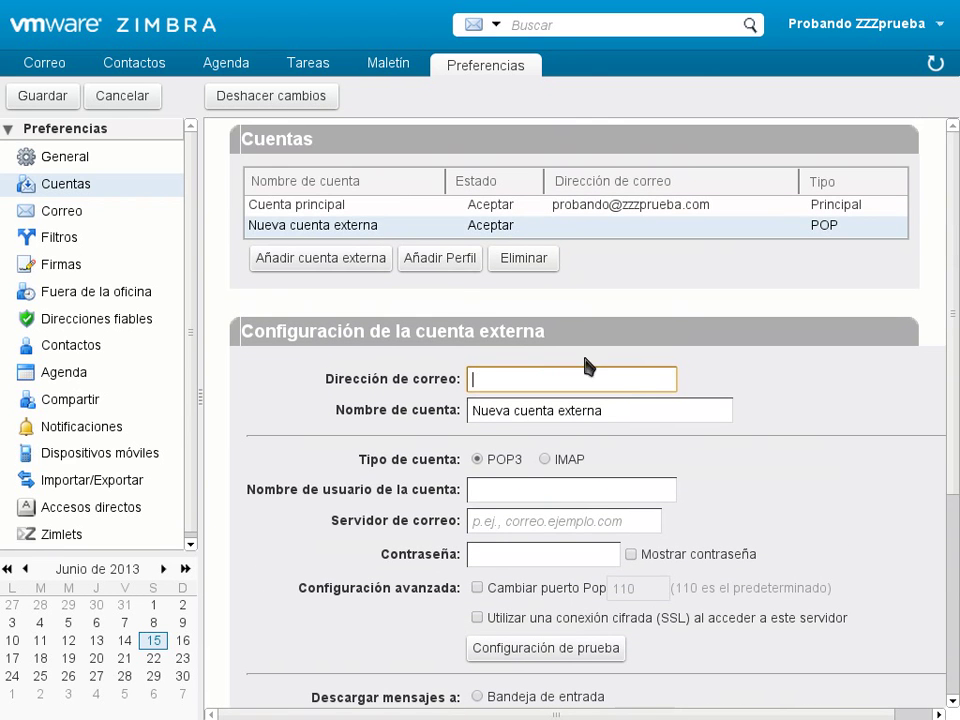
scroll(707, 570, down, 1)
scroll(670, 480, up, 1)
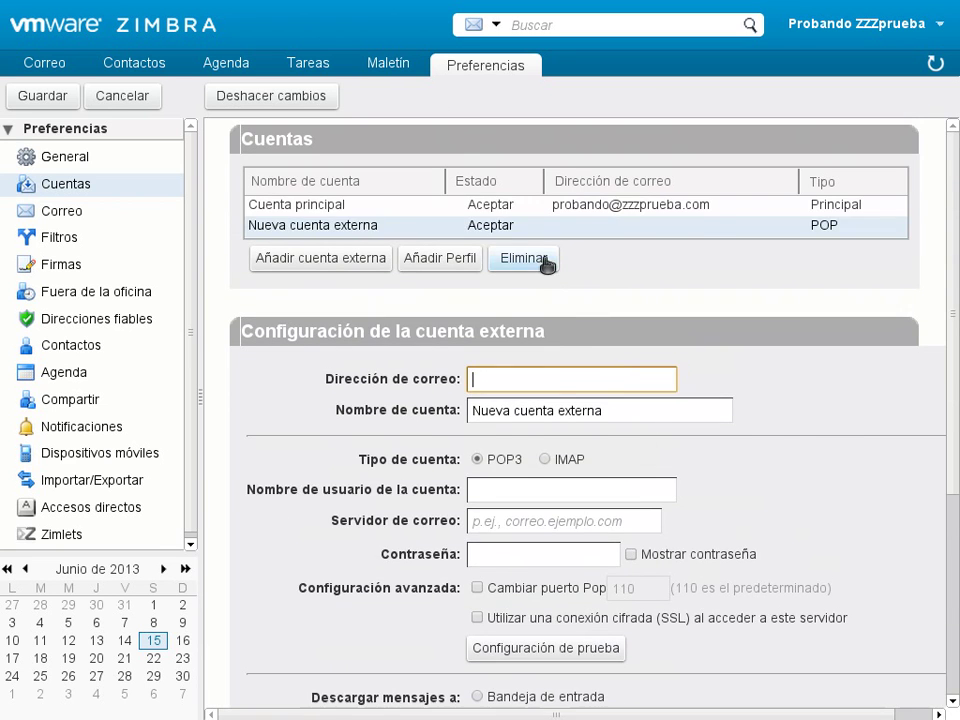
- Remove the unsaved 'Nueva cuenta externa' entry, leaving only Cuenta principal in the Cuentas list
click(540, 263)
scroll(362, 566, down, 1)
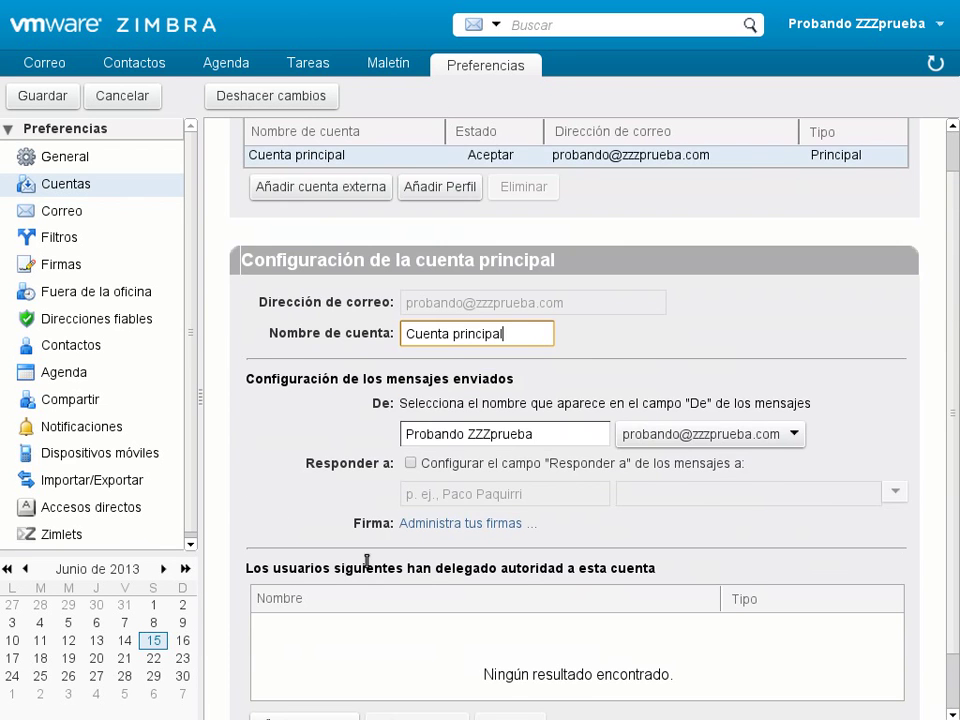
scroll(300, 530, up, 1)
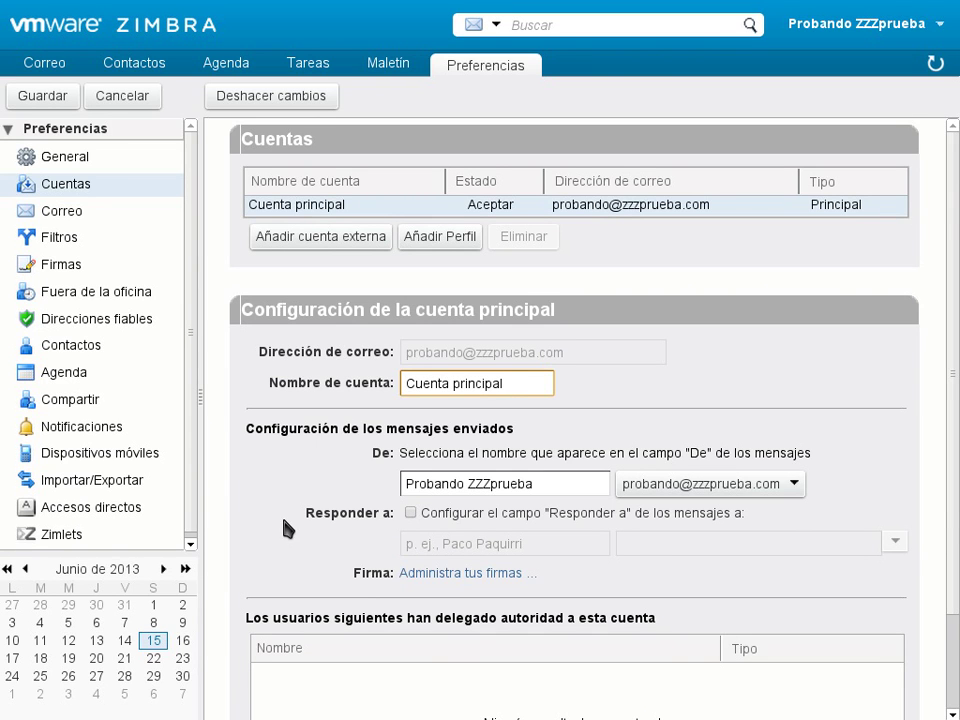
- Replace the De sender name with a new full name, accenting the first name and surname (í, á)
drag(611, 482, 381, 482)
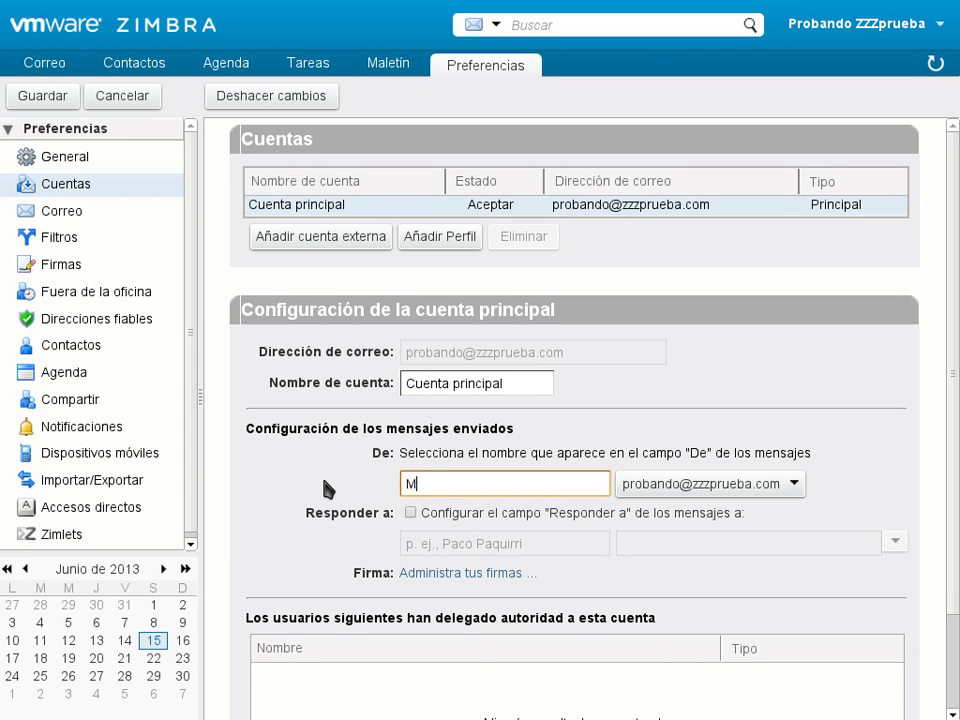
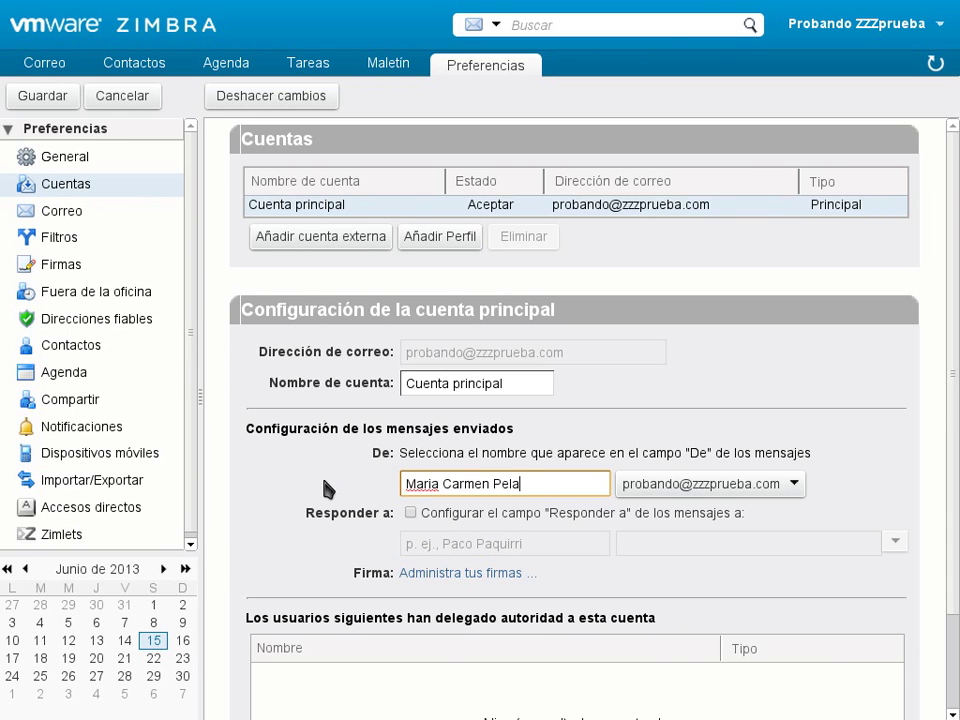
click(420, 483)
key(BackSpace)
text(í)
click(492, 483)
right_click(518, 486)
key(Escape)
click(513, 484)
key(BackSpace)
text(á)
- Retype the sender as a different person's name, fixing the accented é
drag(568, 484, 294, 481)
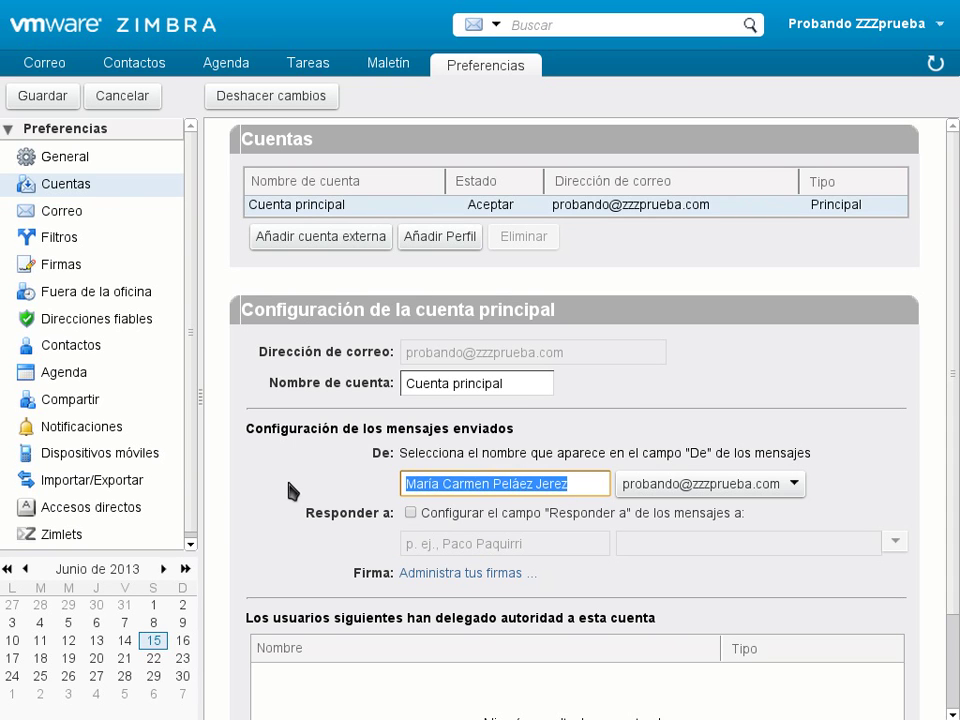
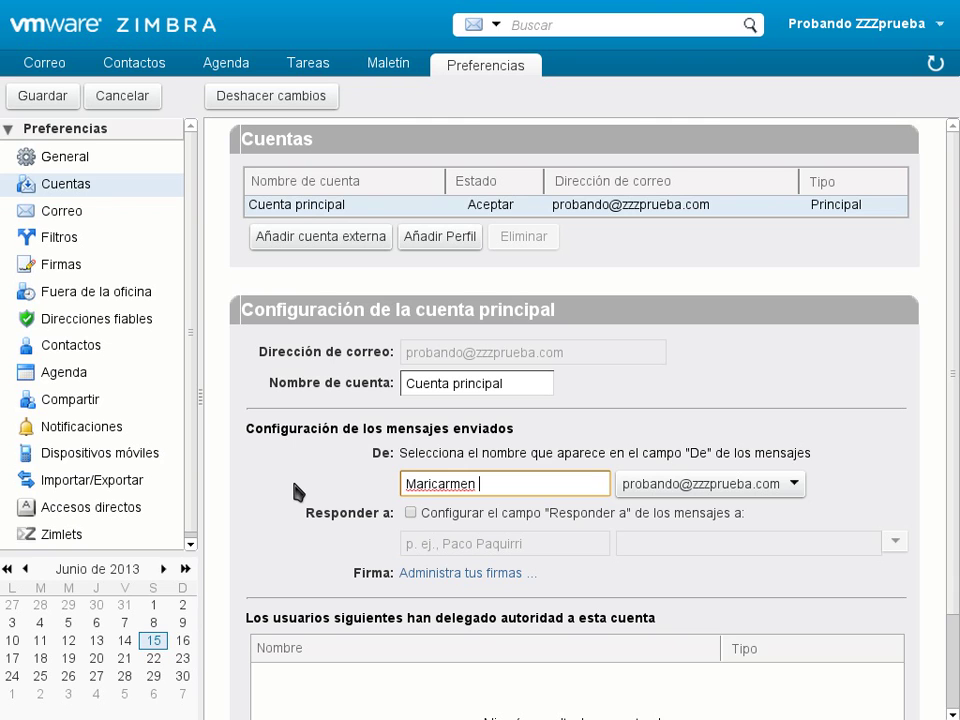
scroll(297, 491, down, 1)
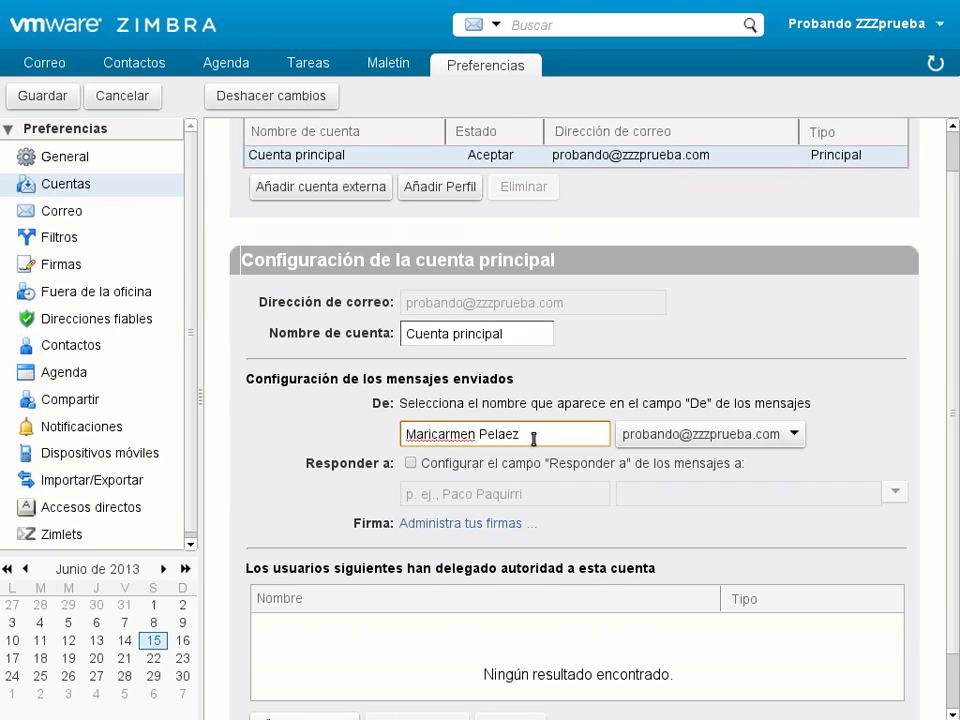
drag(537, 432, 141, 430)
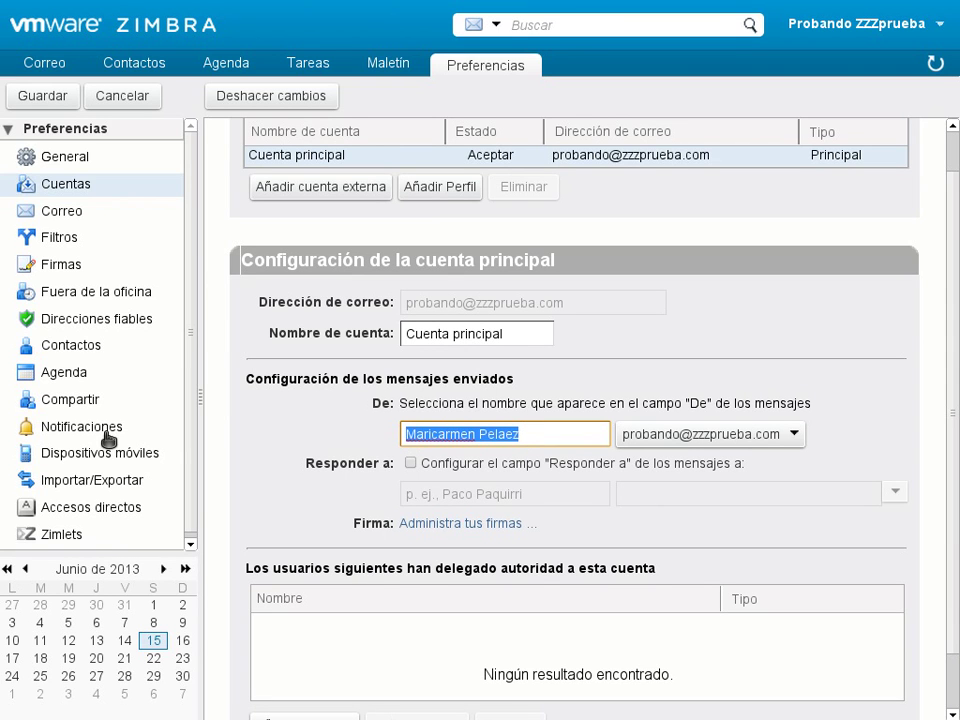
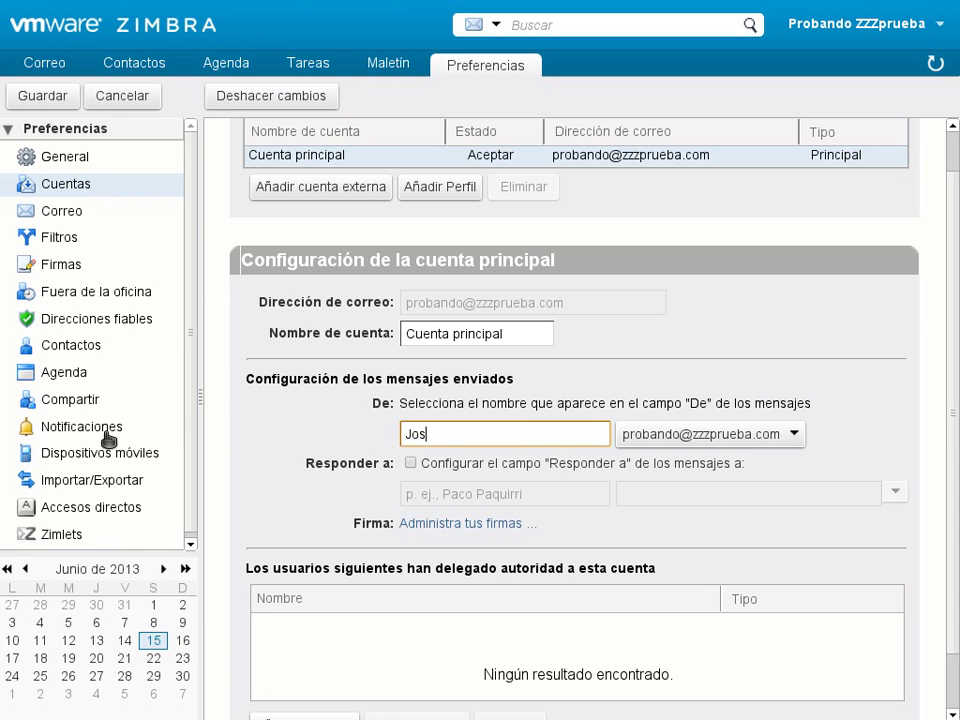
key(Left)
key(Left)
key(Left)
key(Left)
key(Left)
key(Left)
key(BackSpace)
text(é)
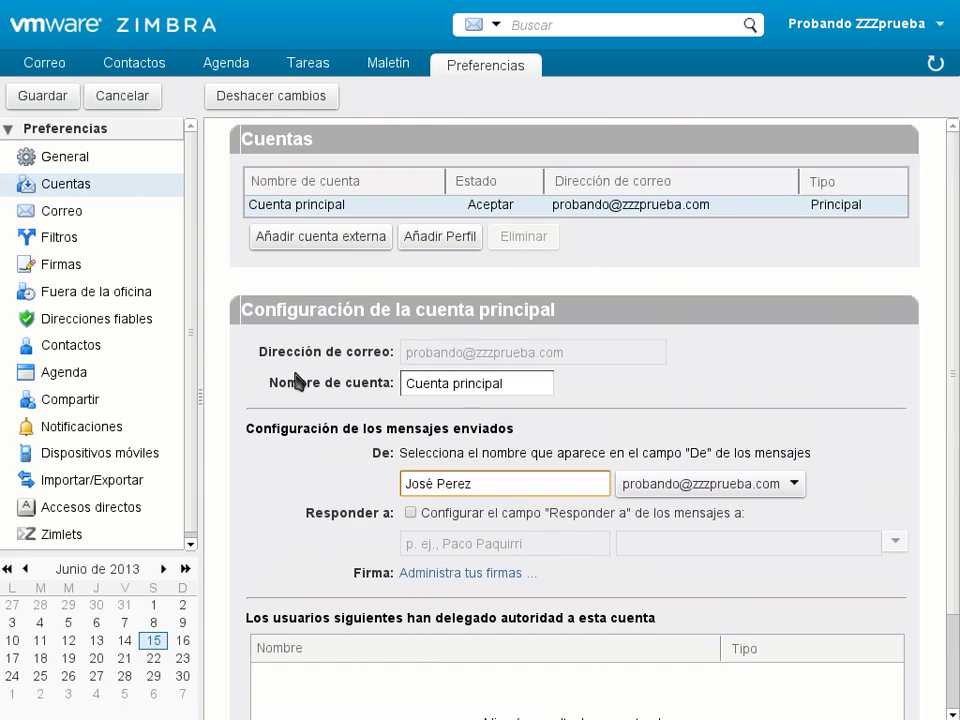
scroll(356, 379, up, 1)
- Save the sender name, reload with F5, and recheck the De field under Preferencias > Cuentas
click(34, 96)
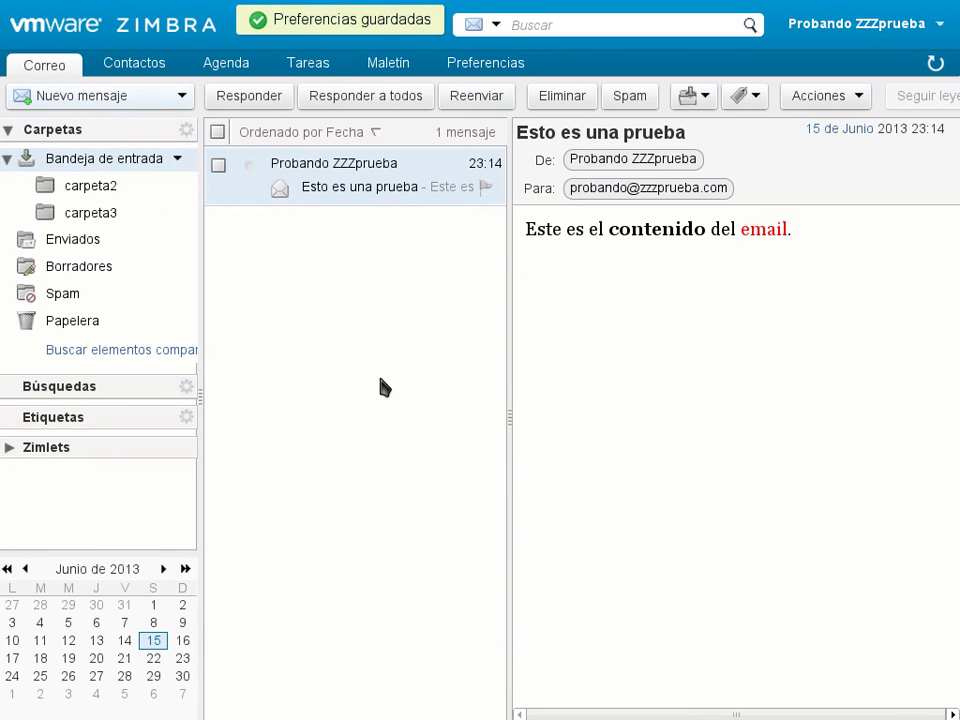
key(F5)
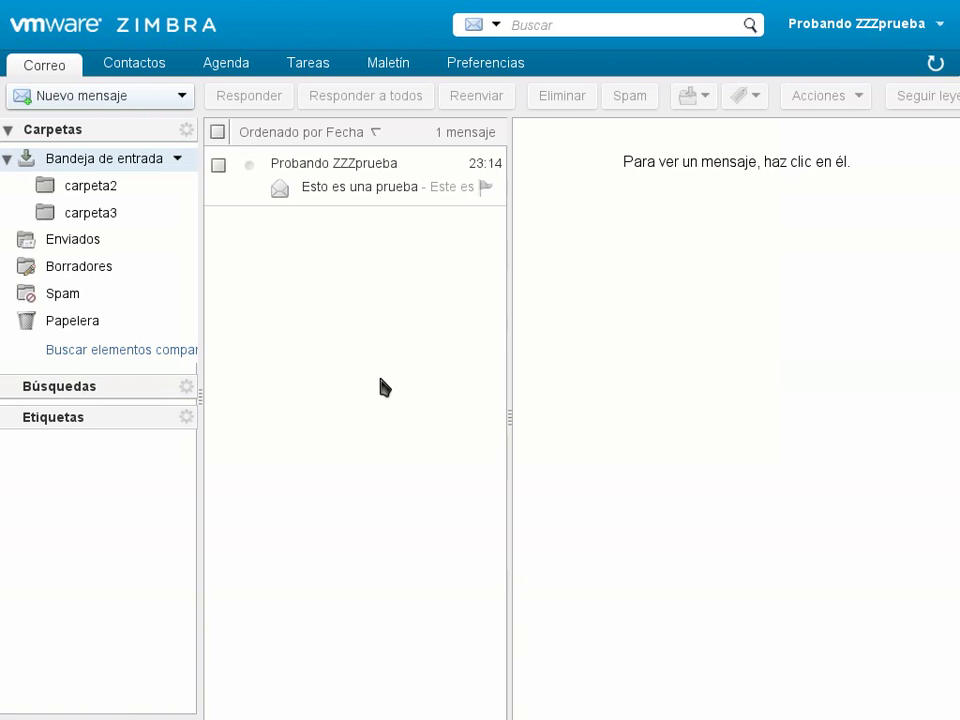
click(940, 22)
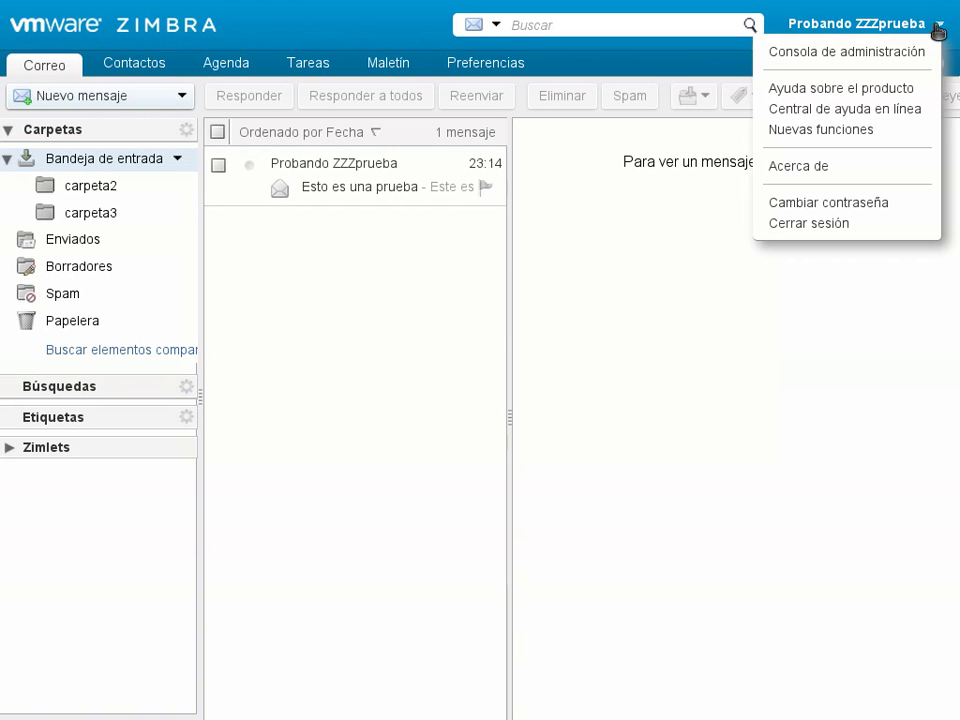
click(525, 71)
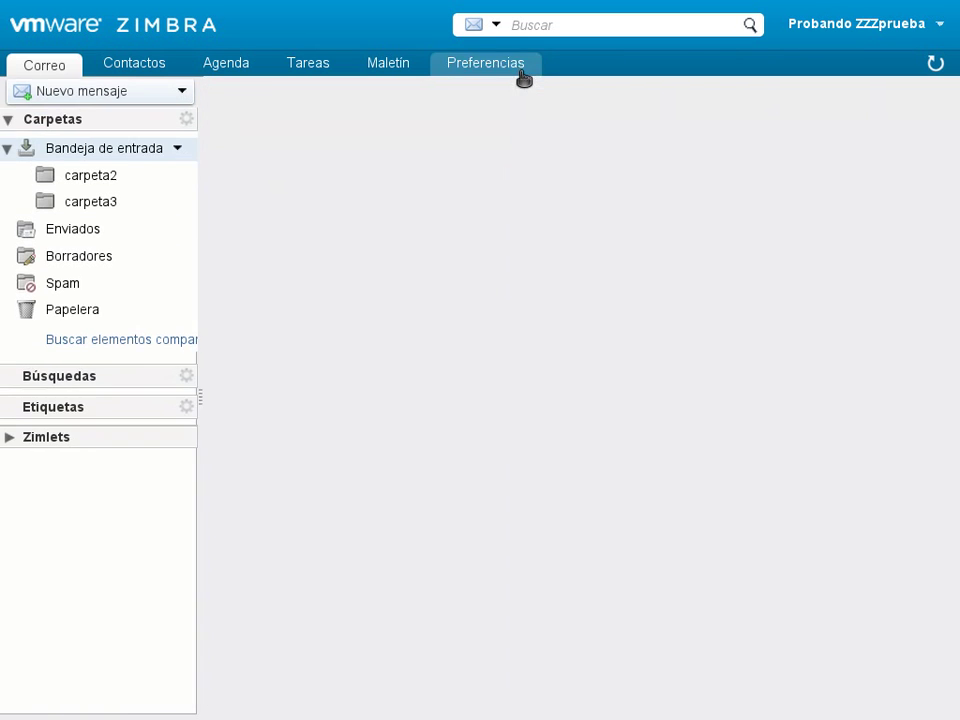
click(107, 188)
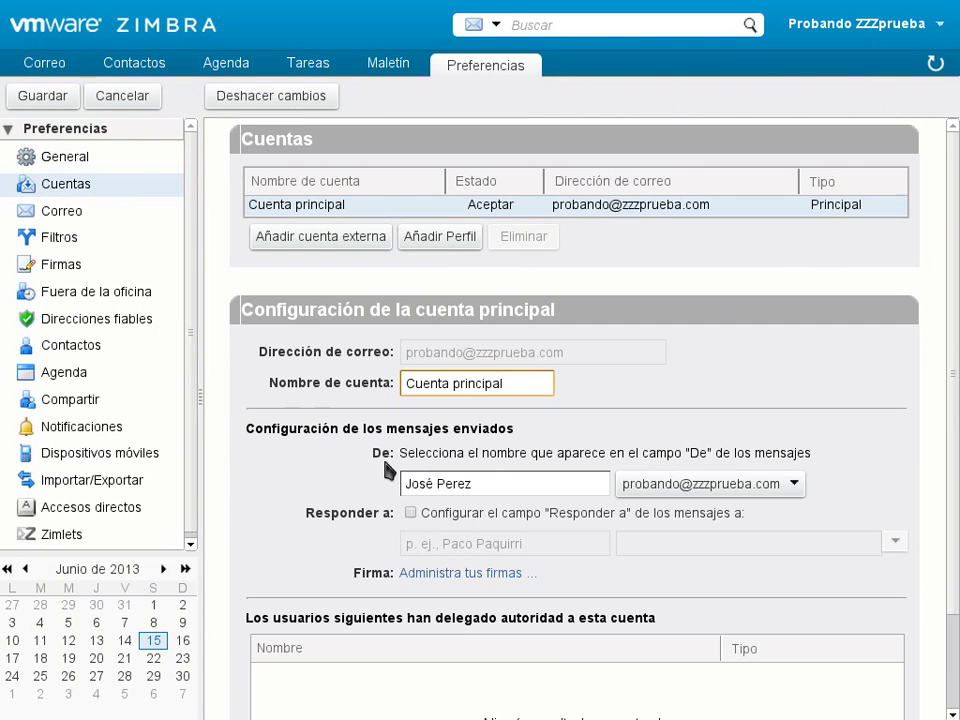
scroll(268, 486, down, 2)
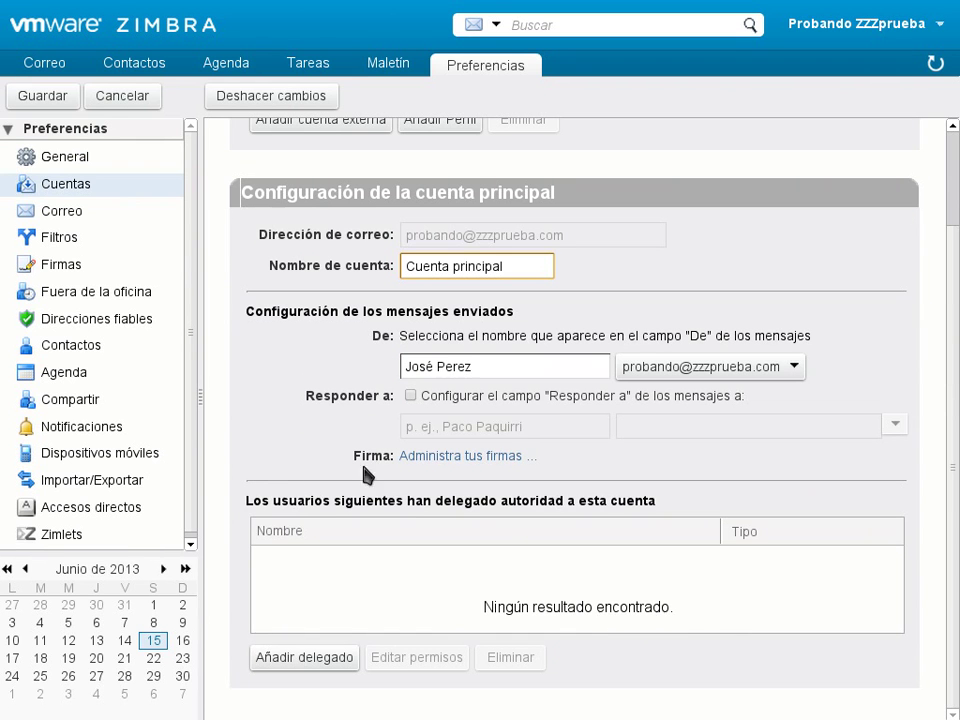
click(518, 366)
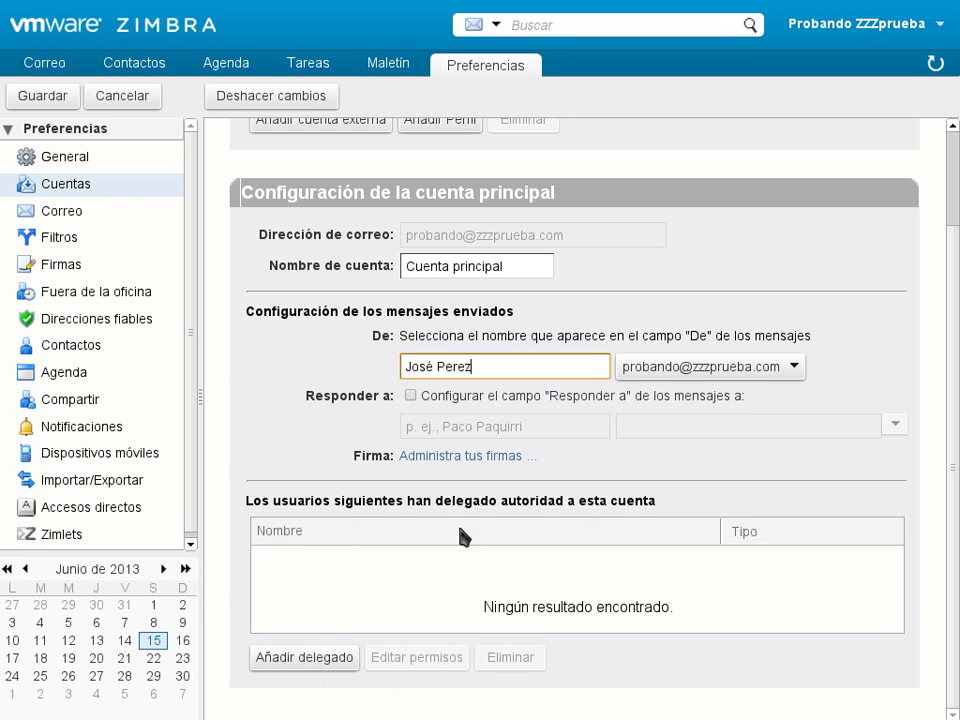
click(315, 668)
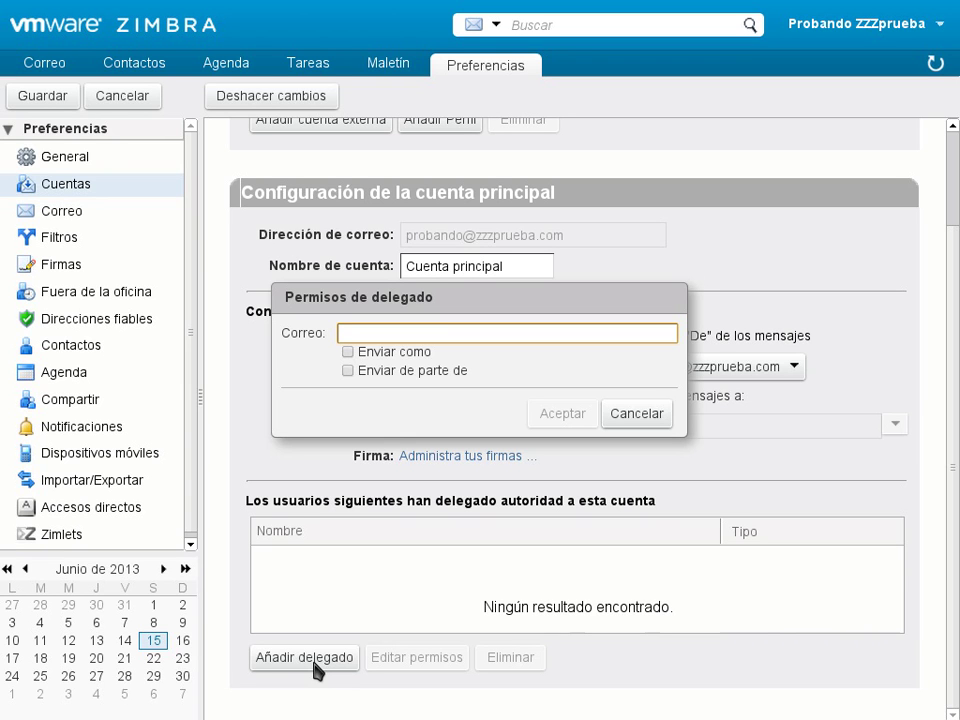
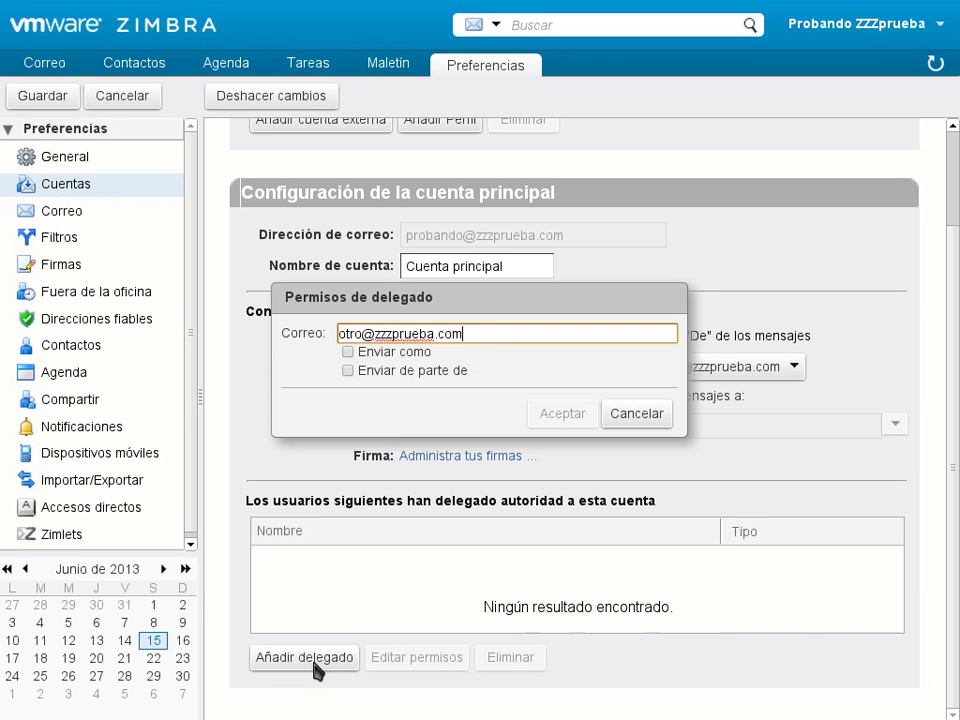
click(350, 353)
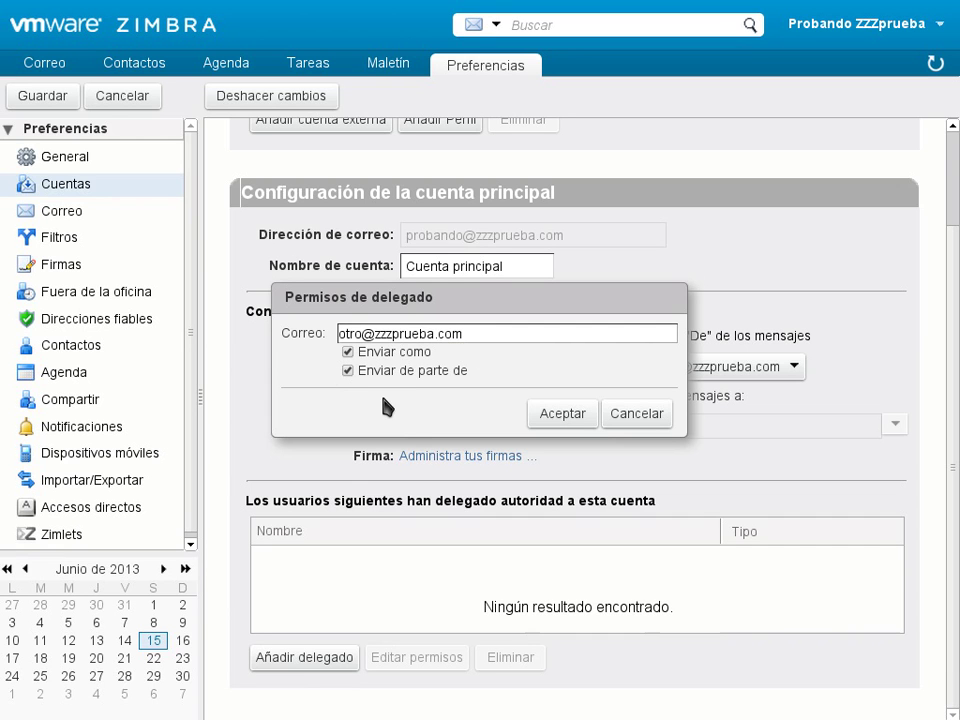
click(556, 425)
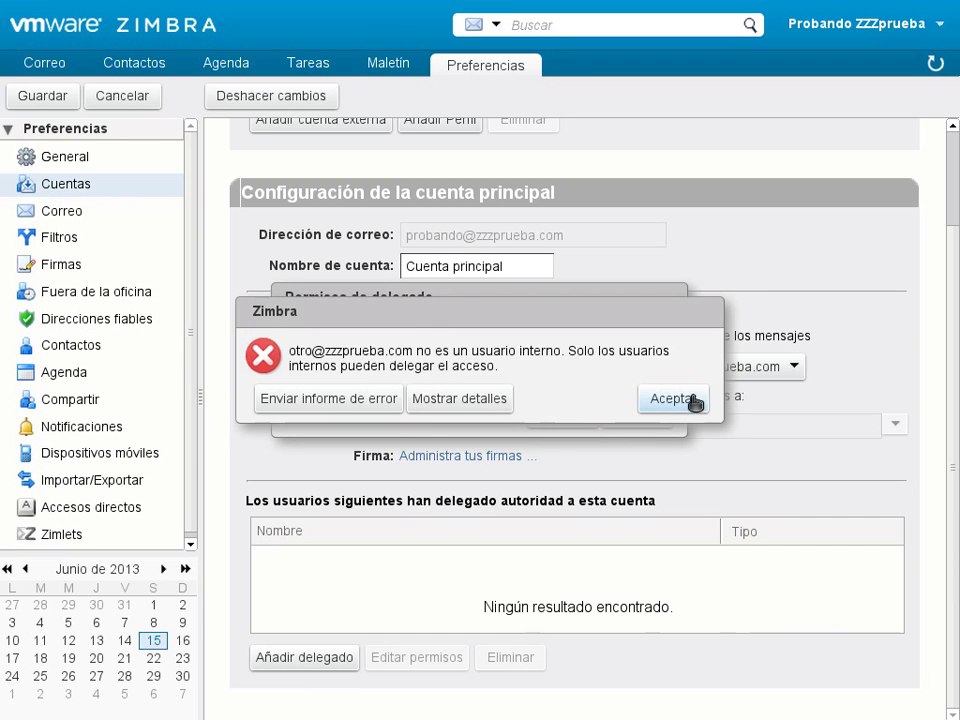
click(704, 398)
click(572, 417)
click(680, 402)
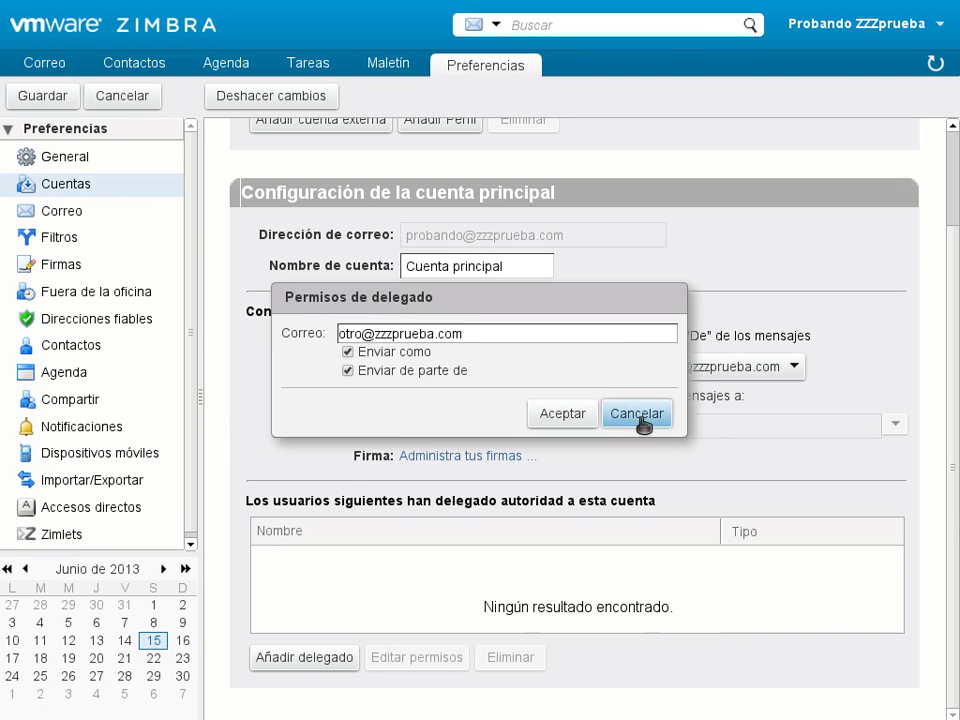
click(637, 414)
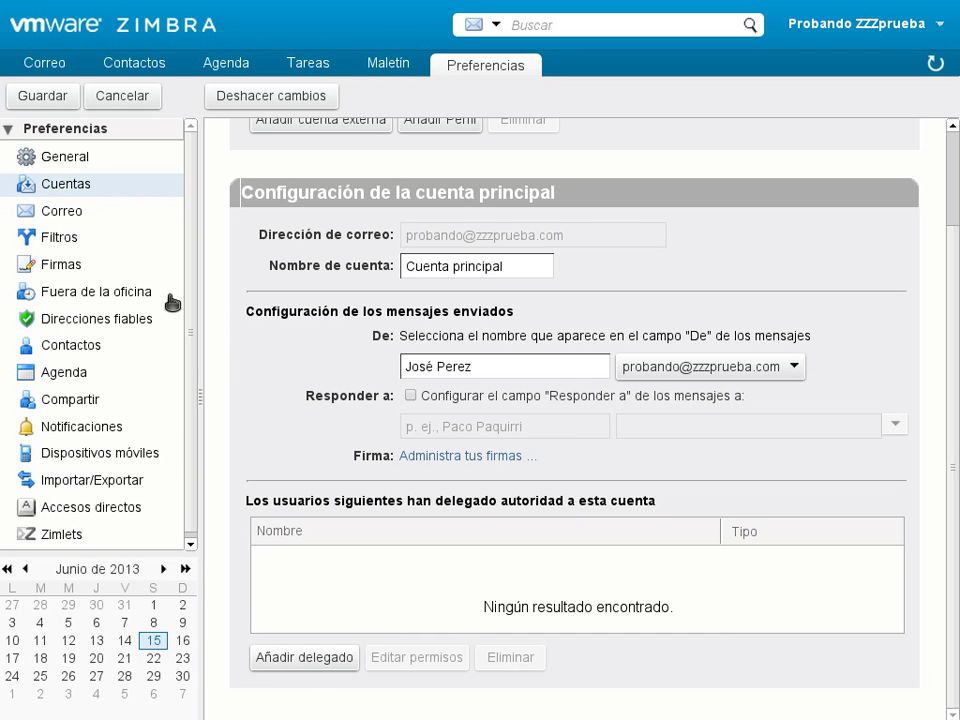
- Open the Correo preferences and scroll through the message display and new-mail checking options
click(45, 211)
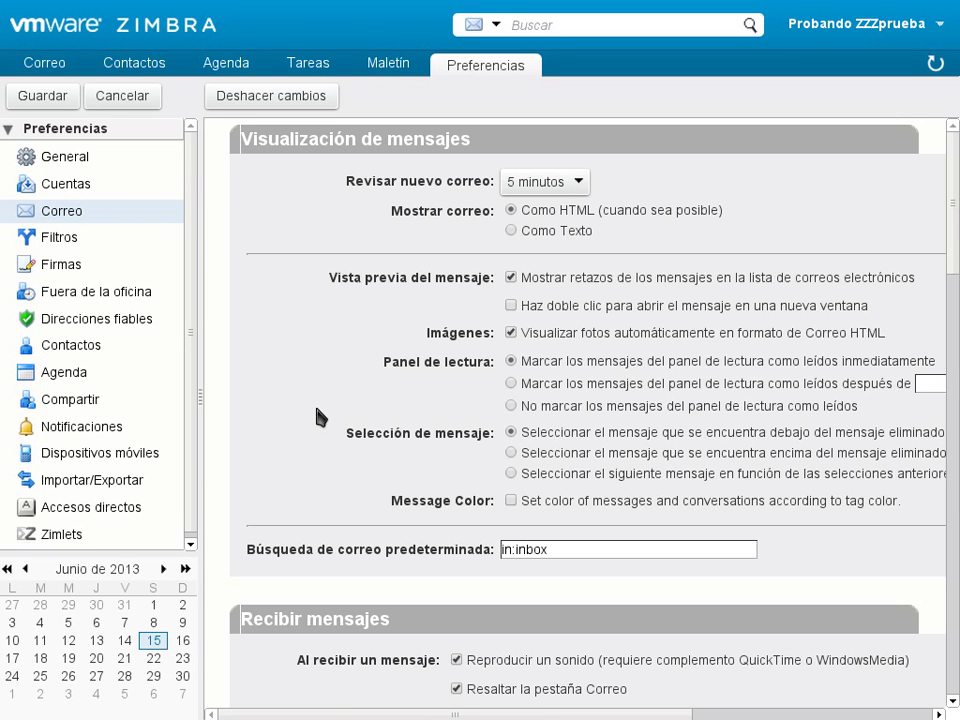
drag(428, 715, 496, 713)
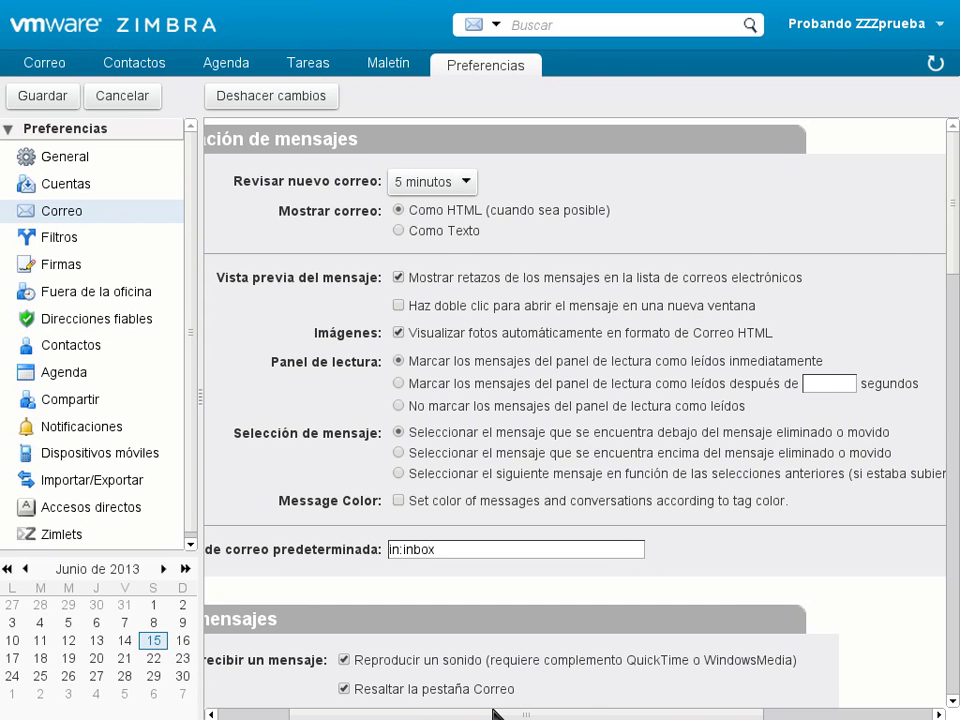
drag(496, 713, 492, 713)
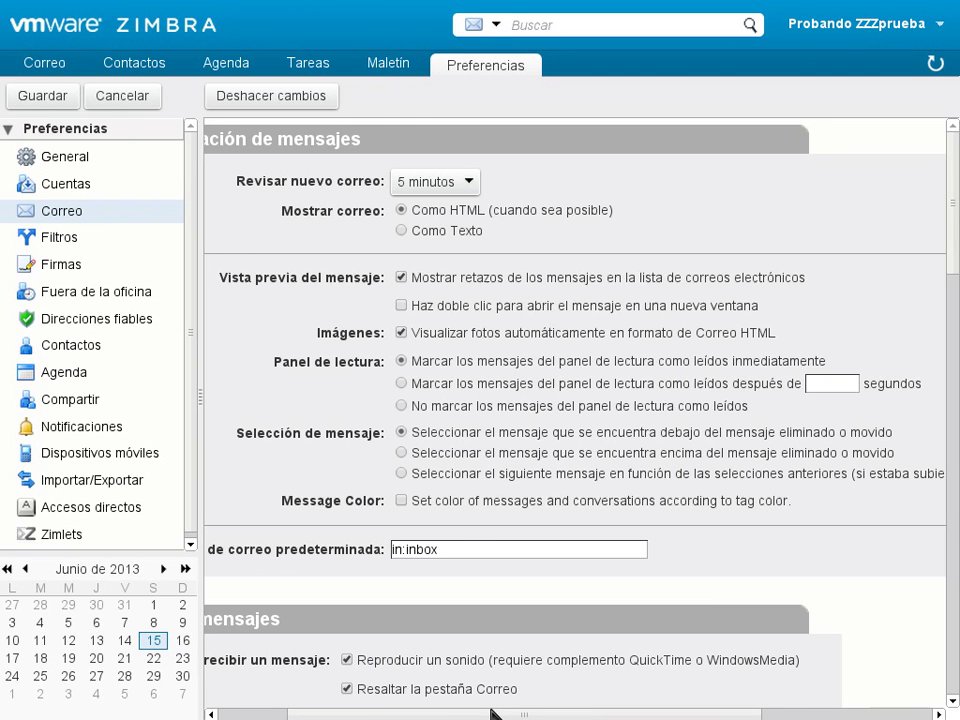
drag(492, 713, 428, 713)
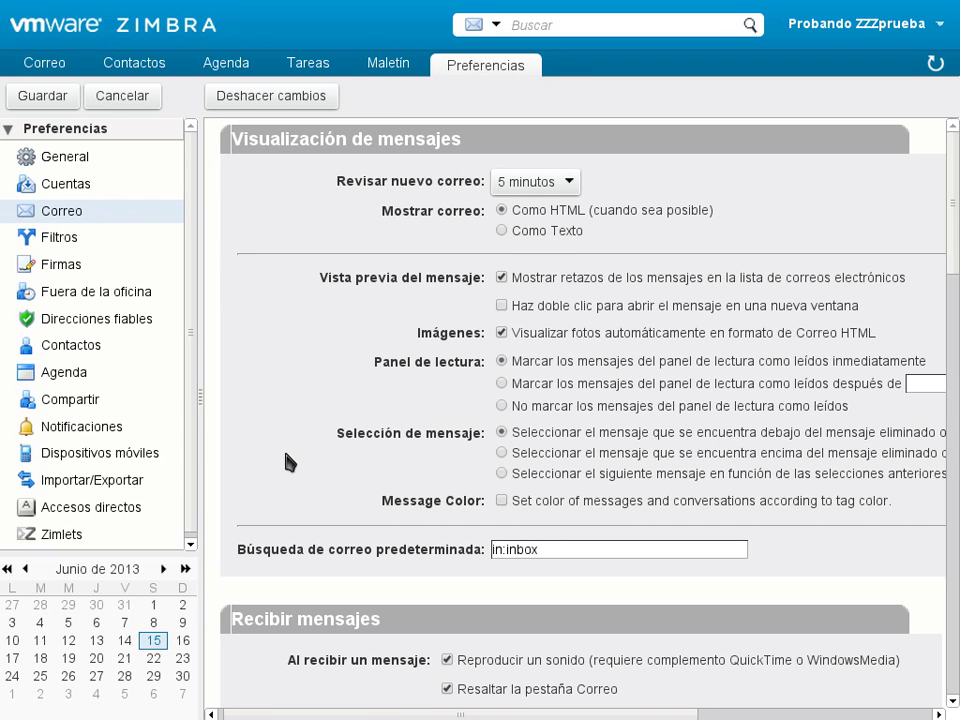
scroll(288, 461, down, 2)
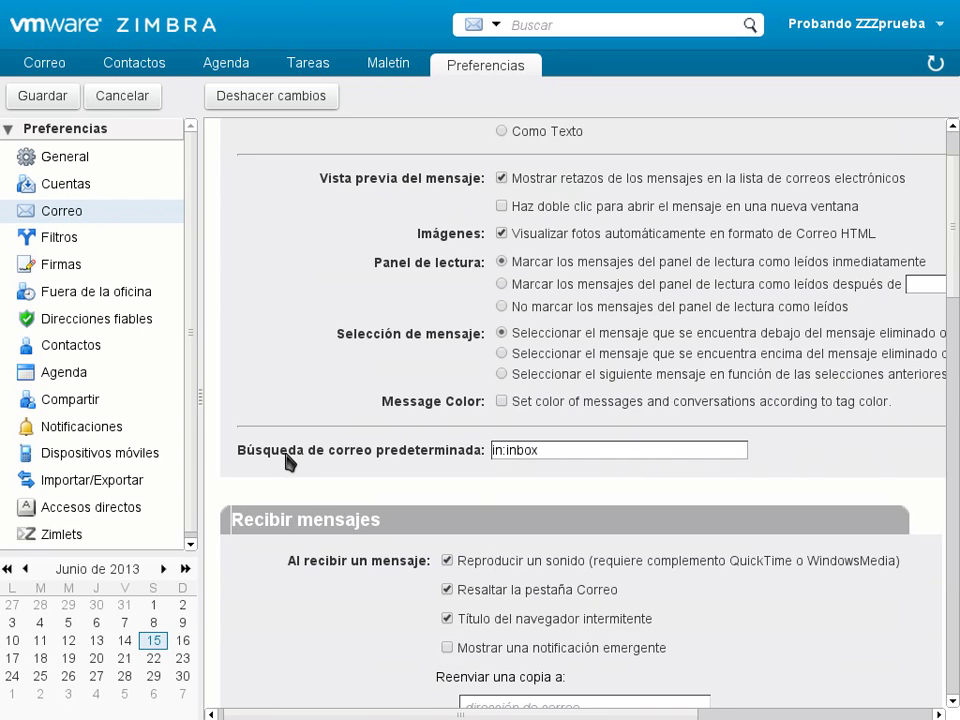
scroll(289, 454, down, 1)
scroll(289, 454, up, 3)
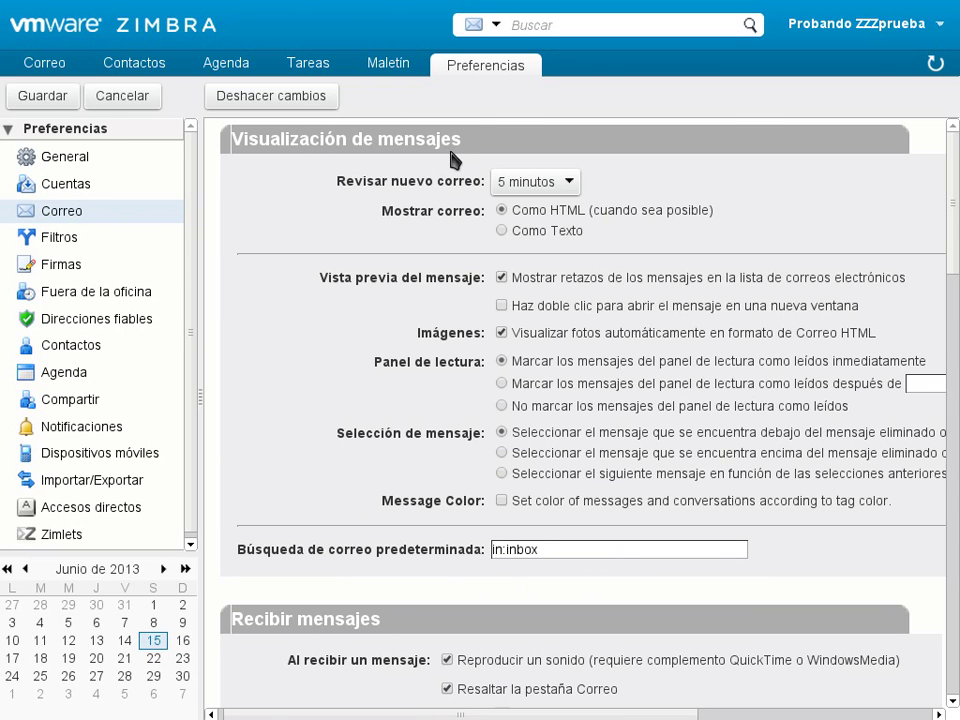
- Look over the Revisar nuevo correo intervals without changing them, then return to the Correo inbox
click(510, 184)
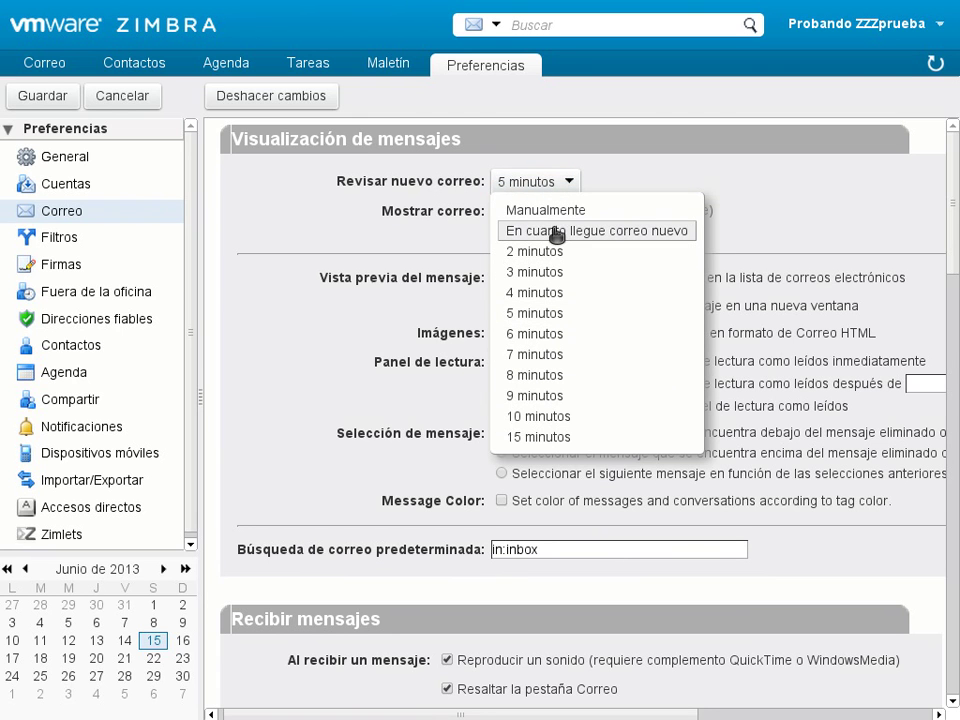
click(367, 222)
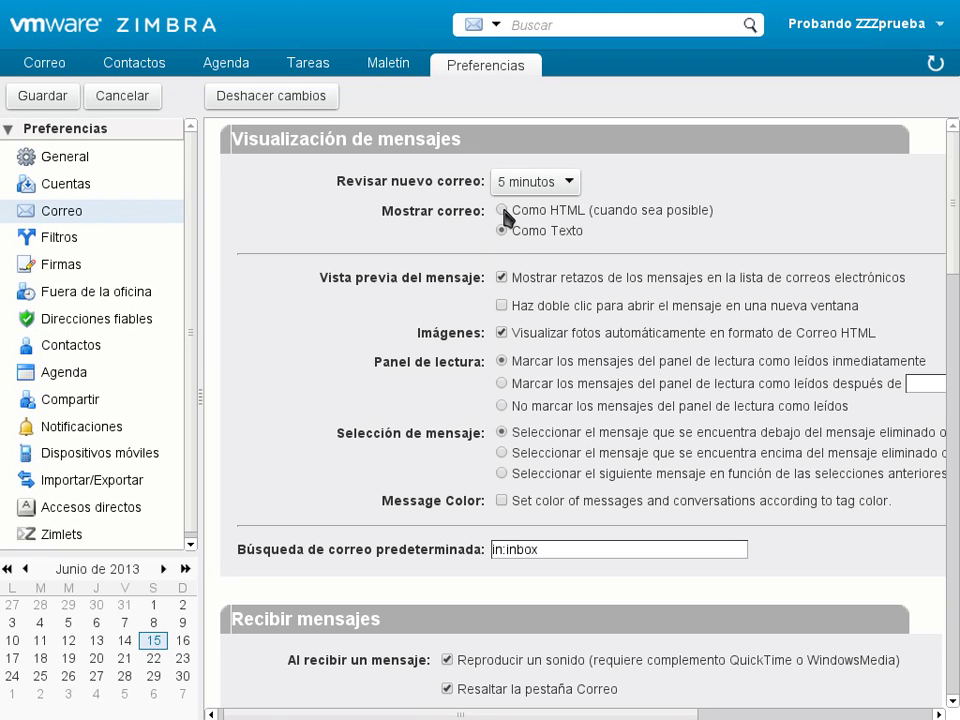
scroll(441, 334, down, 1)
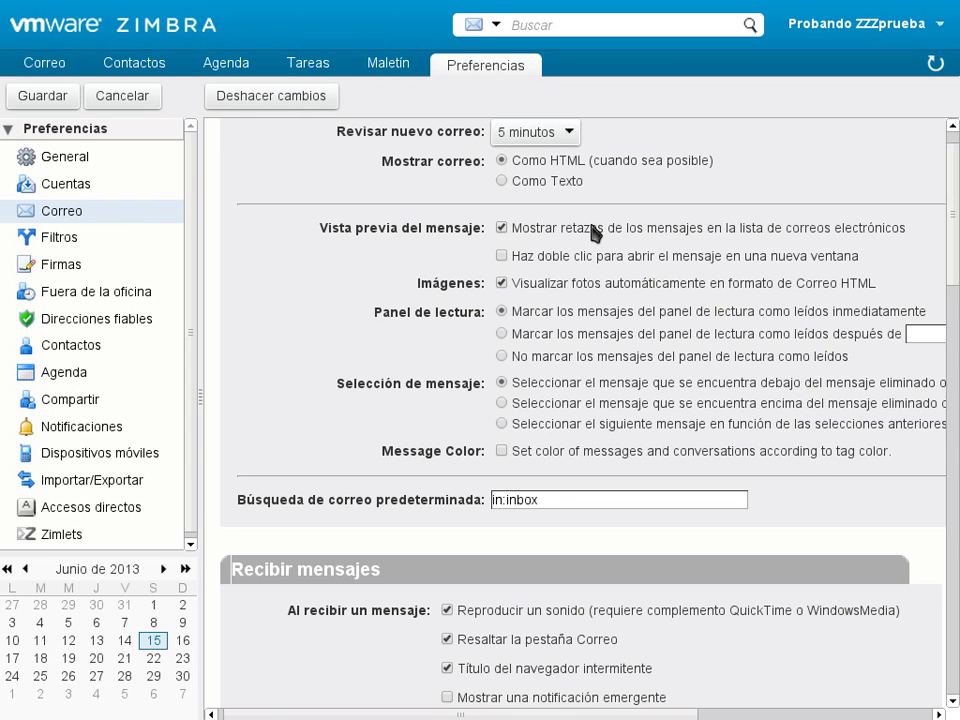
click(36, 62)
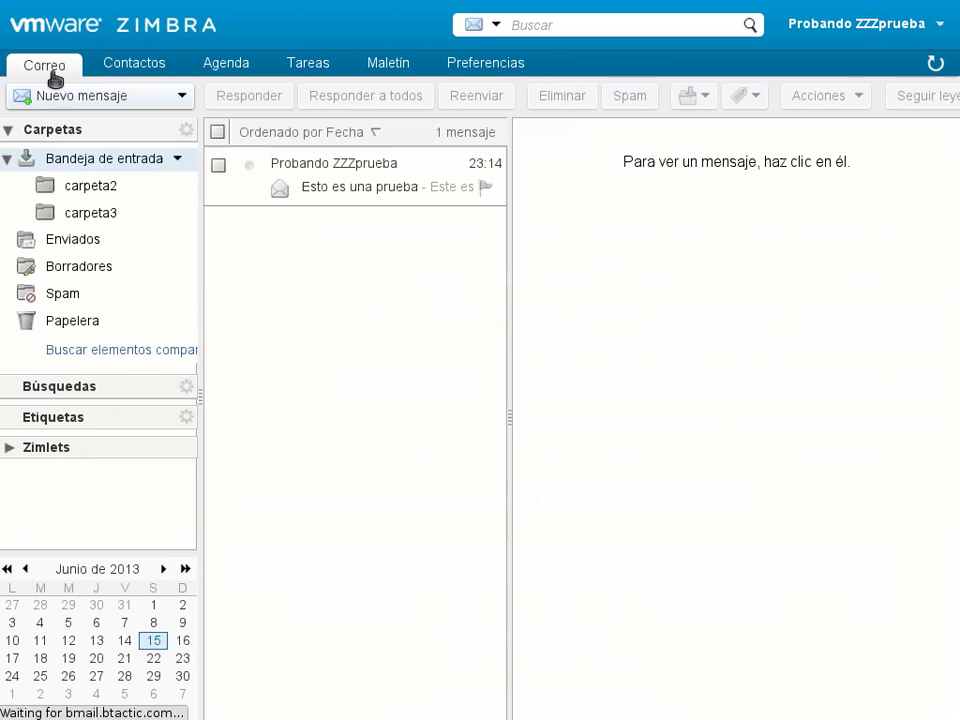